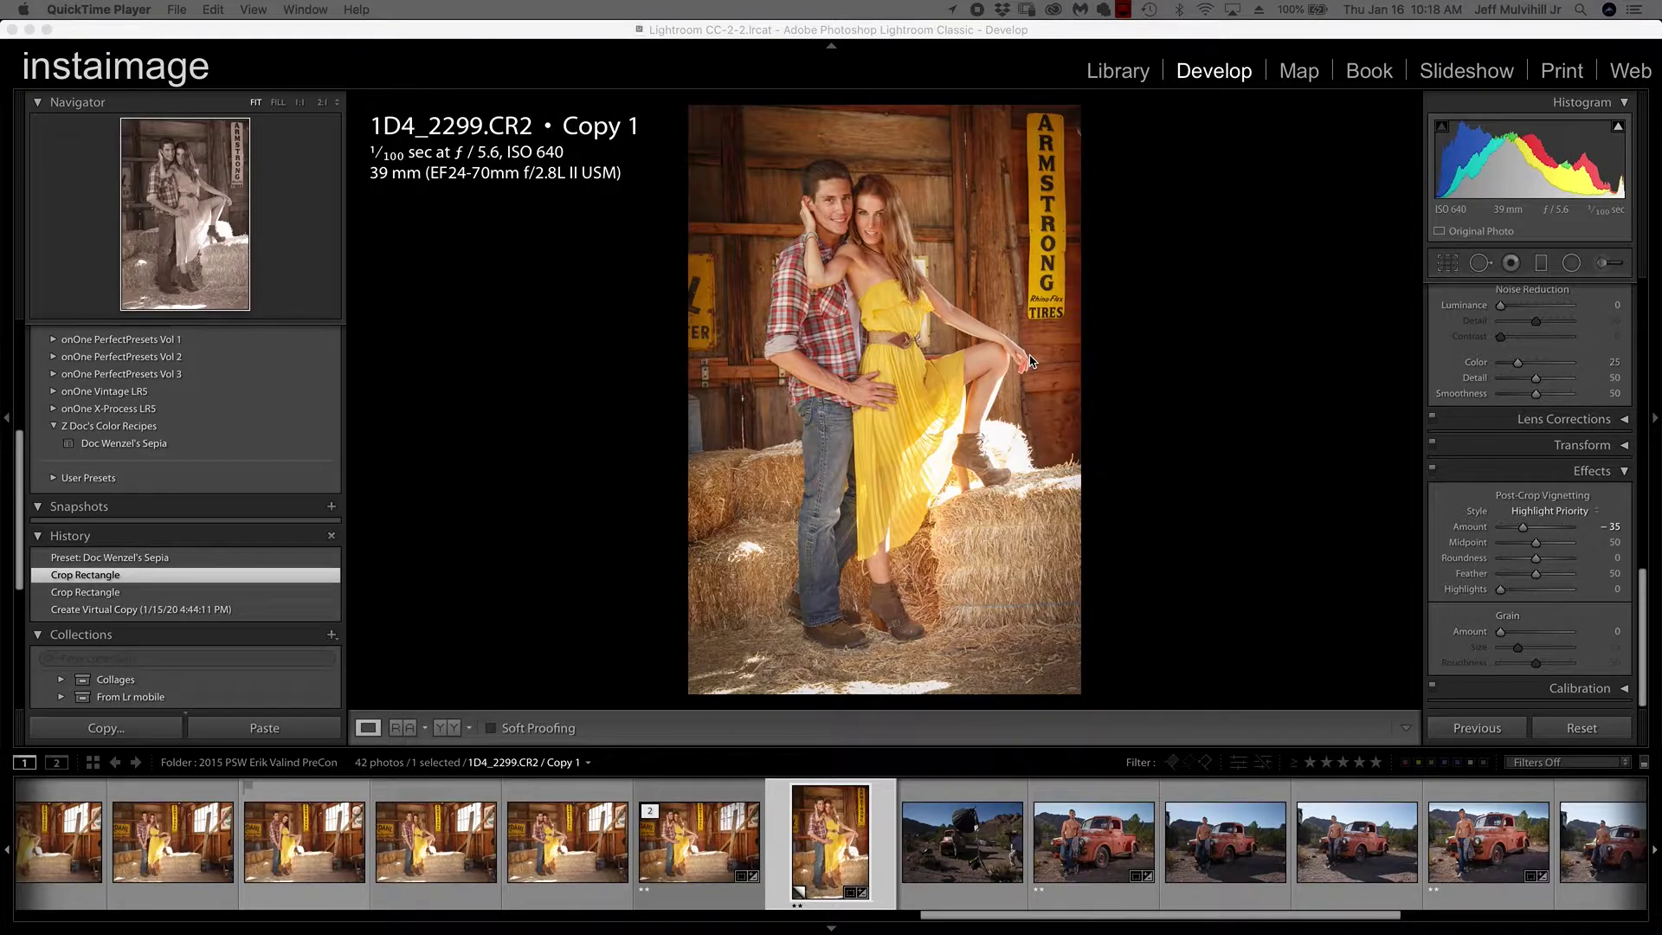
- Convert the barn couple photo to black and white
{"action": "scroll", "coordinate": [285, 515], "scroll_direction": "down", "scroll_amount": 5}
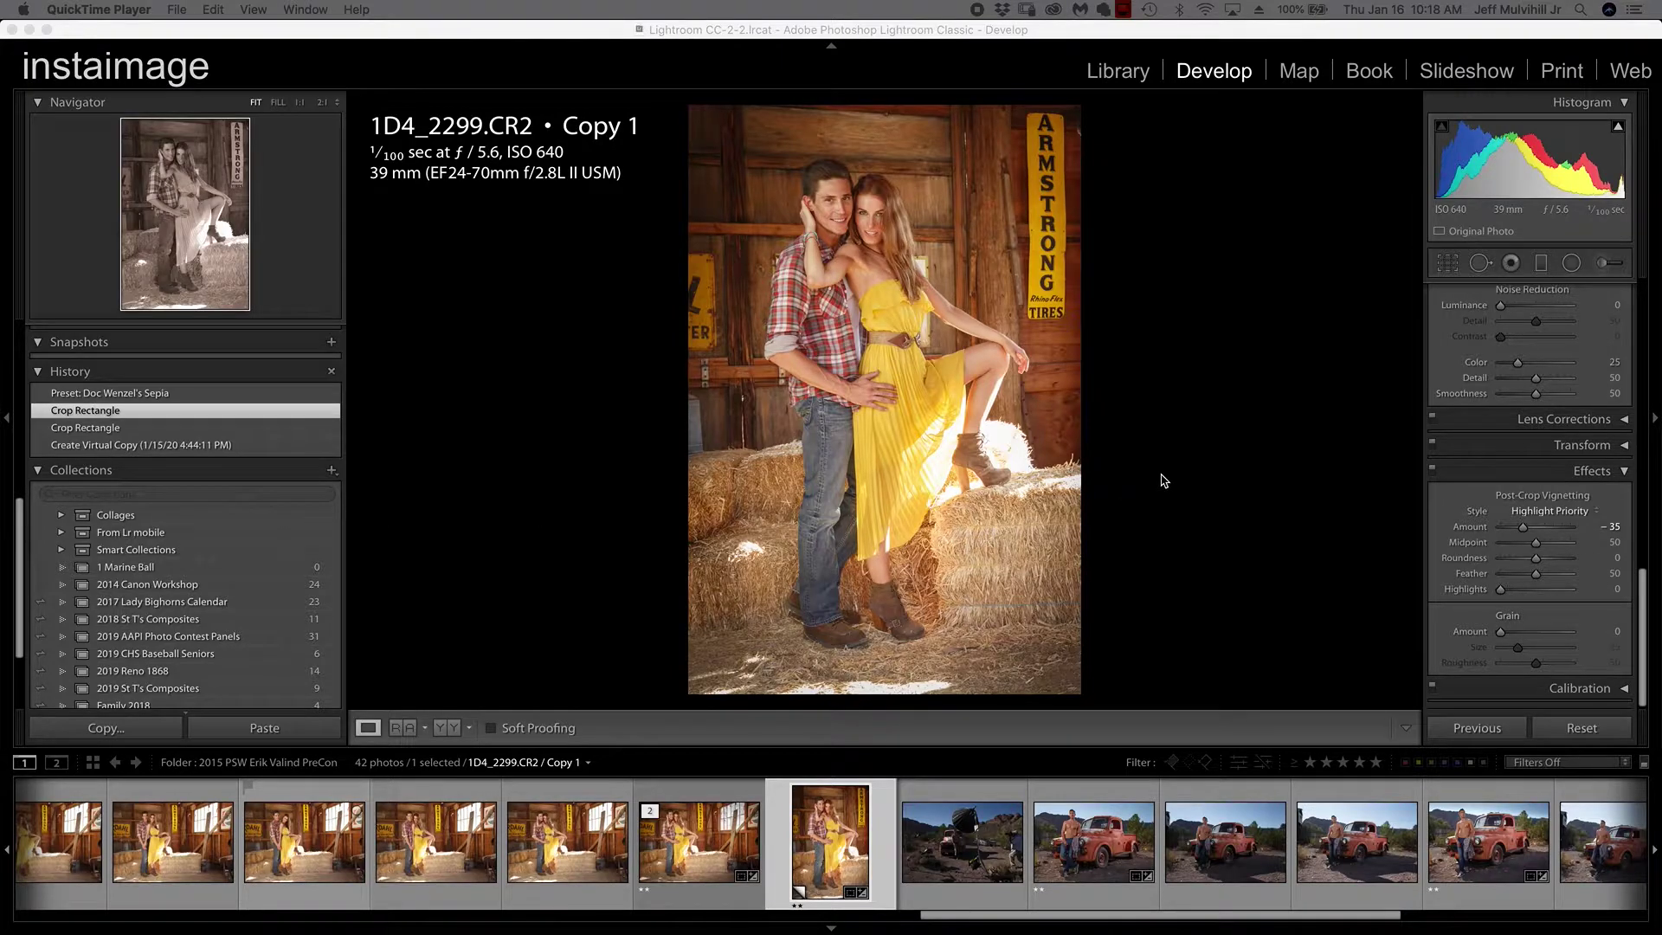
{"action": "scroll", "coordinate": [1524, 530], "scroll_direction": "up", "scroll_amount": 5}
{"action": "scroll", "coordinate": [1523, 531], "scroll_direction": "up", "scroll_amount": 3}
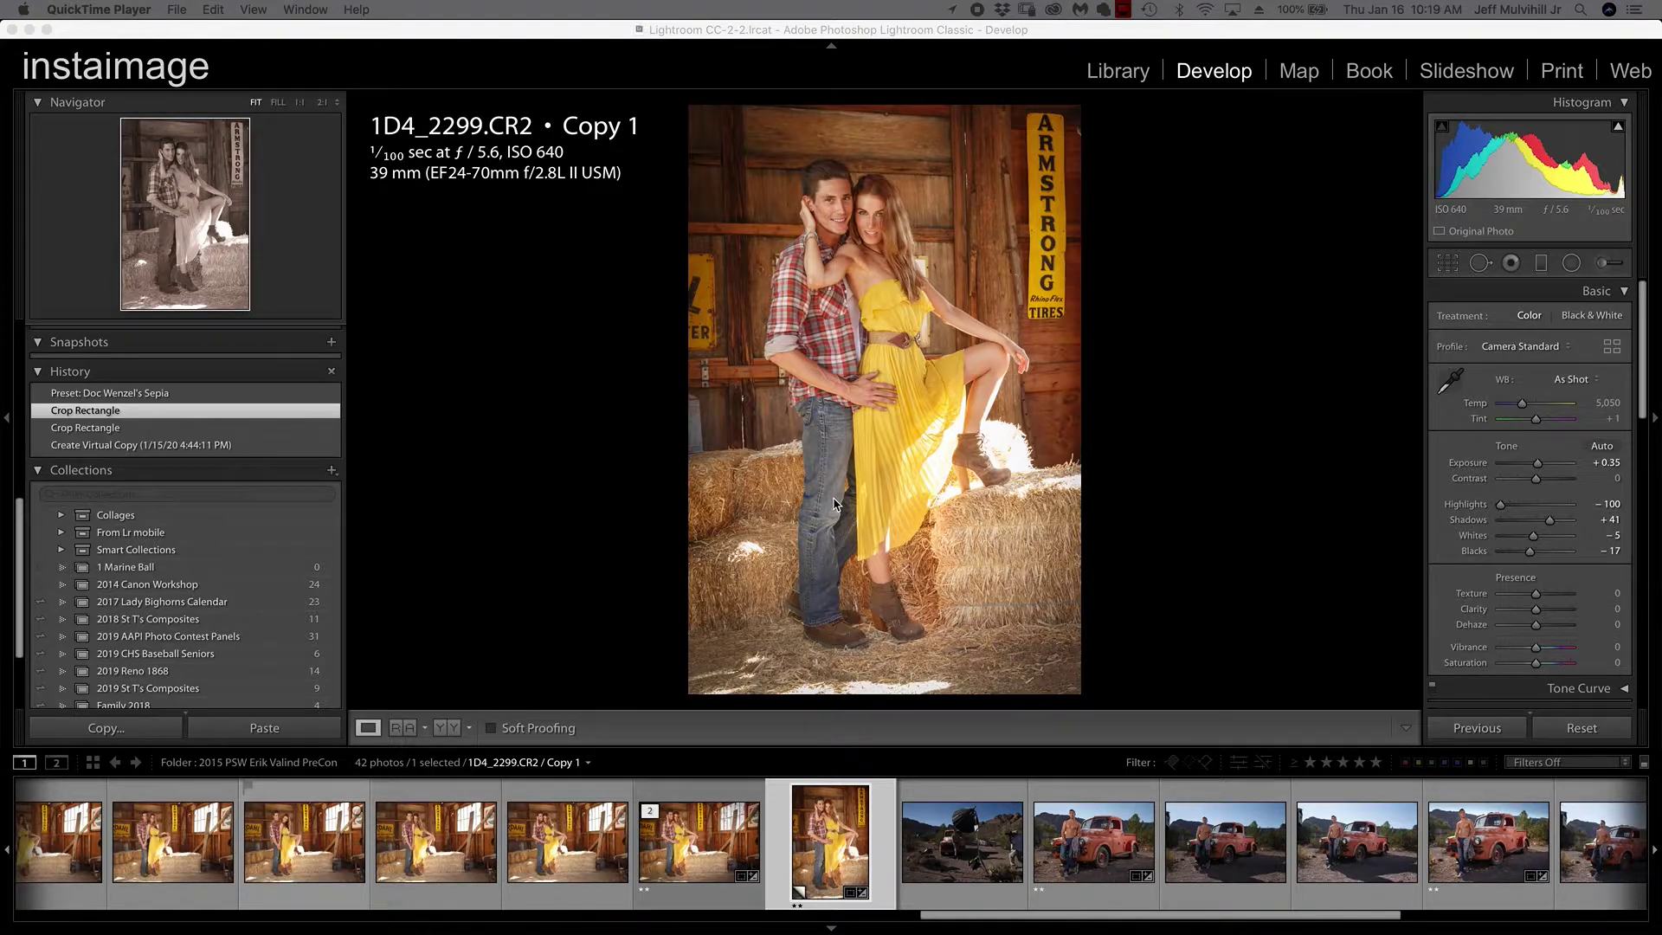
{"action": "left_click", "coordinate": [1599, 317]}
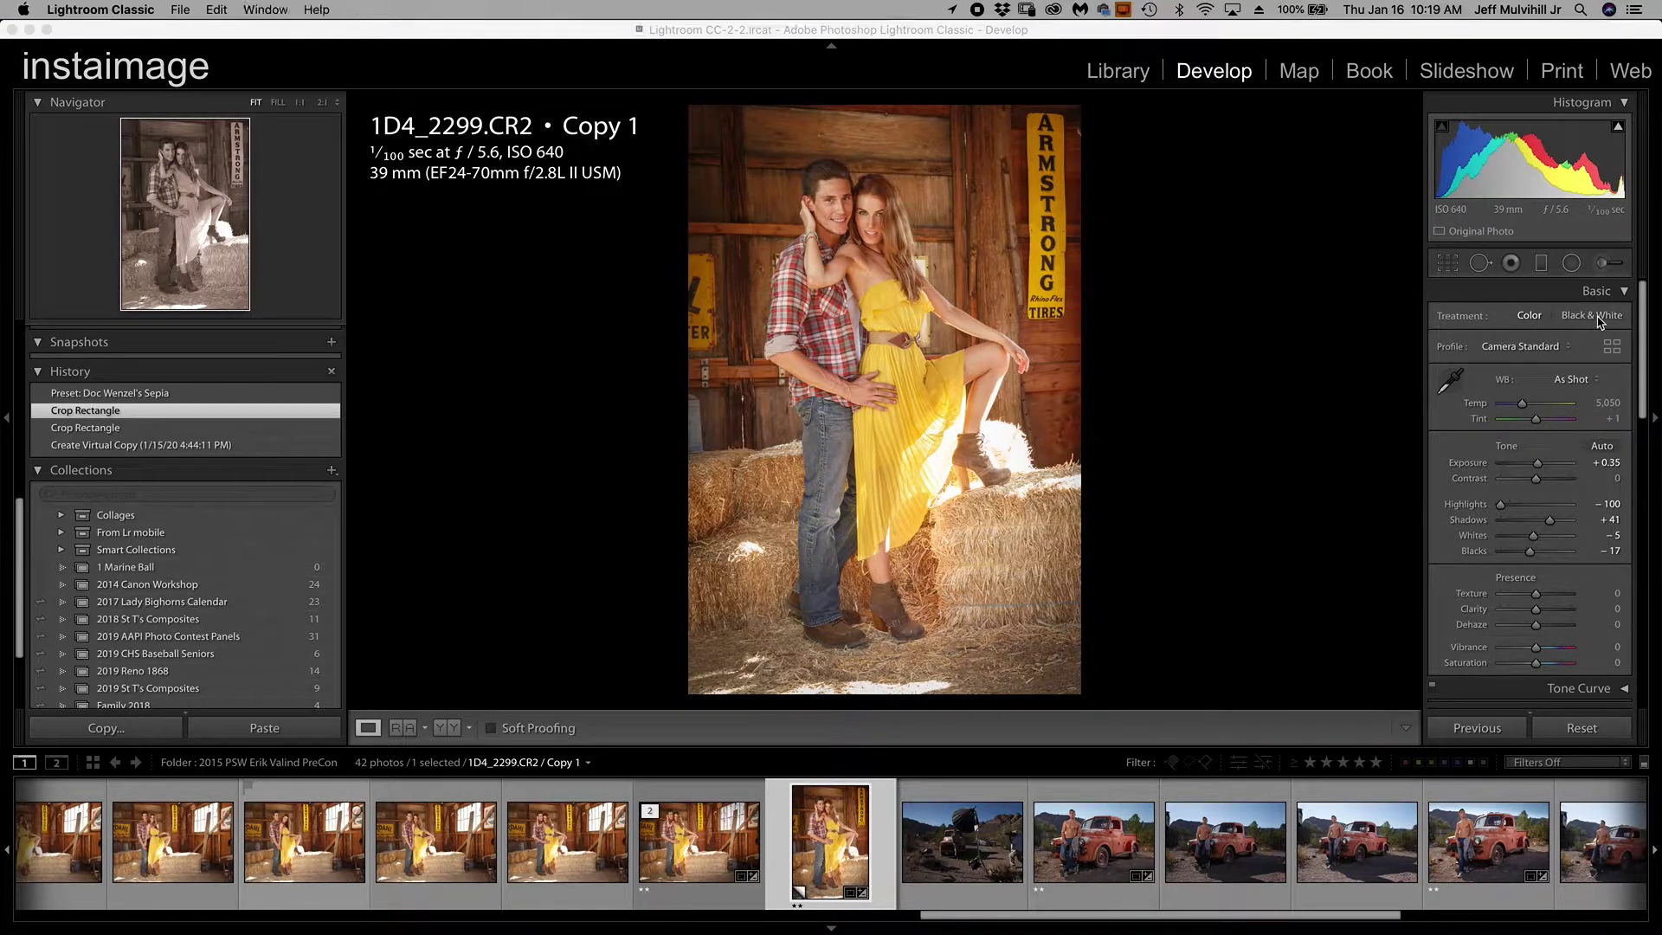
{"action": "scroll", "coordinate": [1540, 468], "scroll_direction": "down", "scroll_amount": 8}
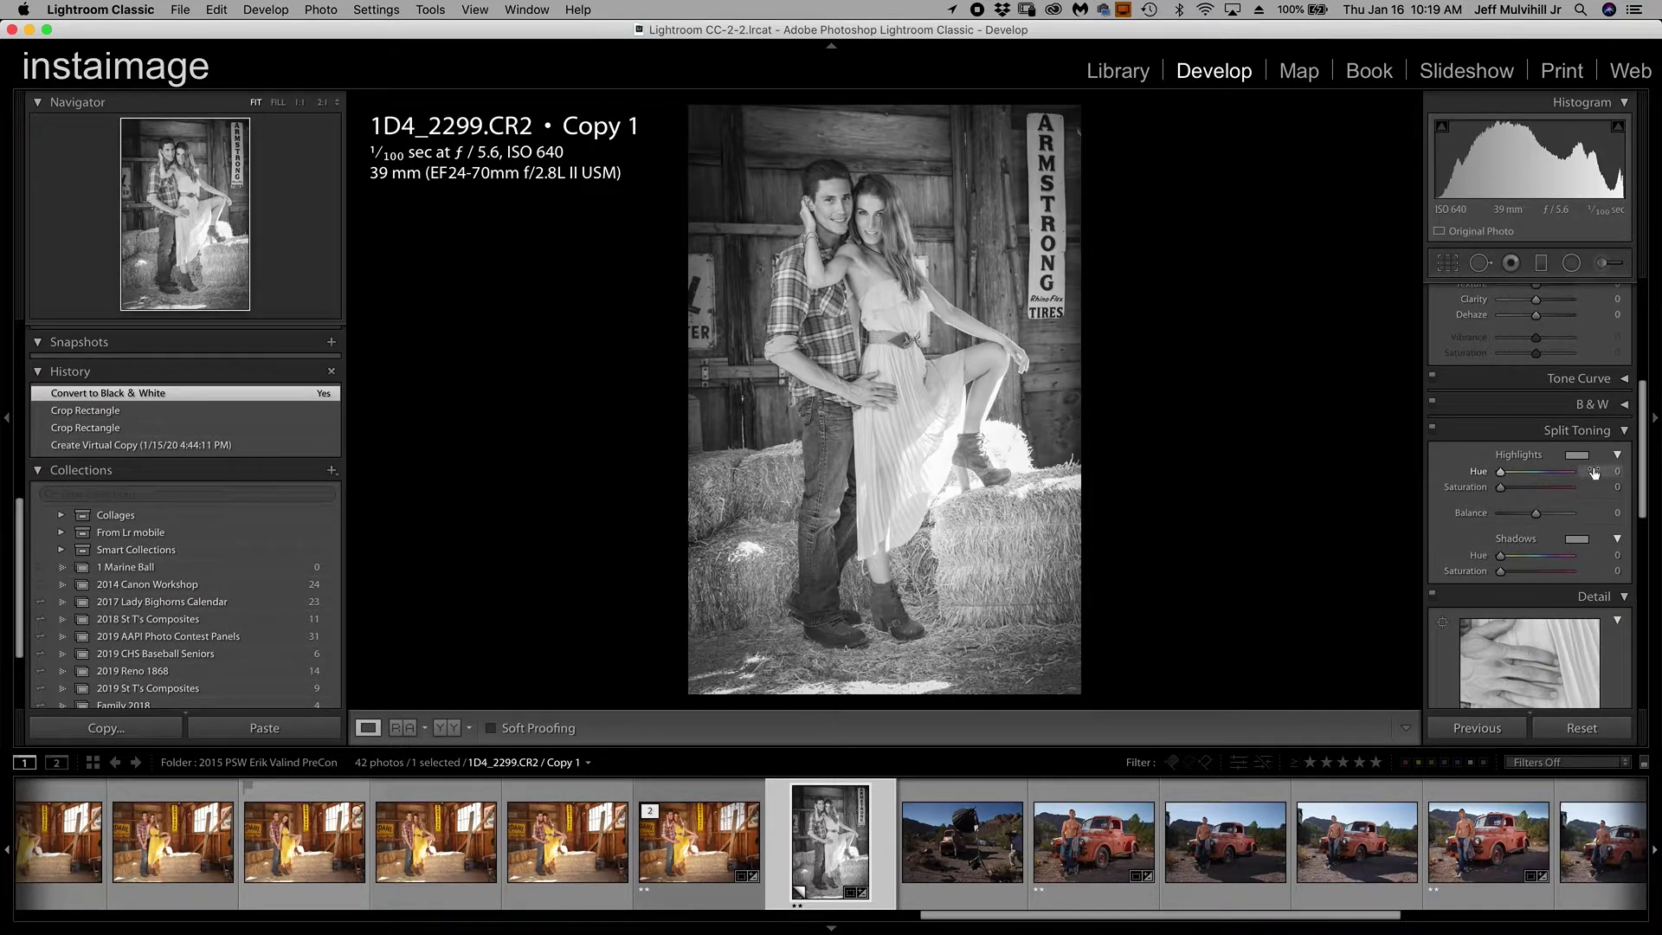
- Apply sepia split toning: highlights and shadows both at hue 35, saturation 20
{"action": "left_click", "coordinate": [1593, 472]}
{"action": "type", "text": "35"}
{"action": "key", "text": "Tab"}
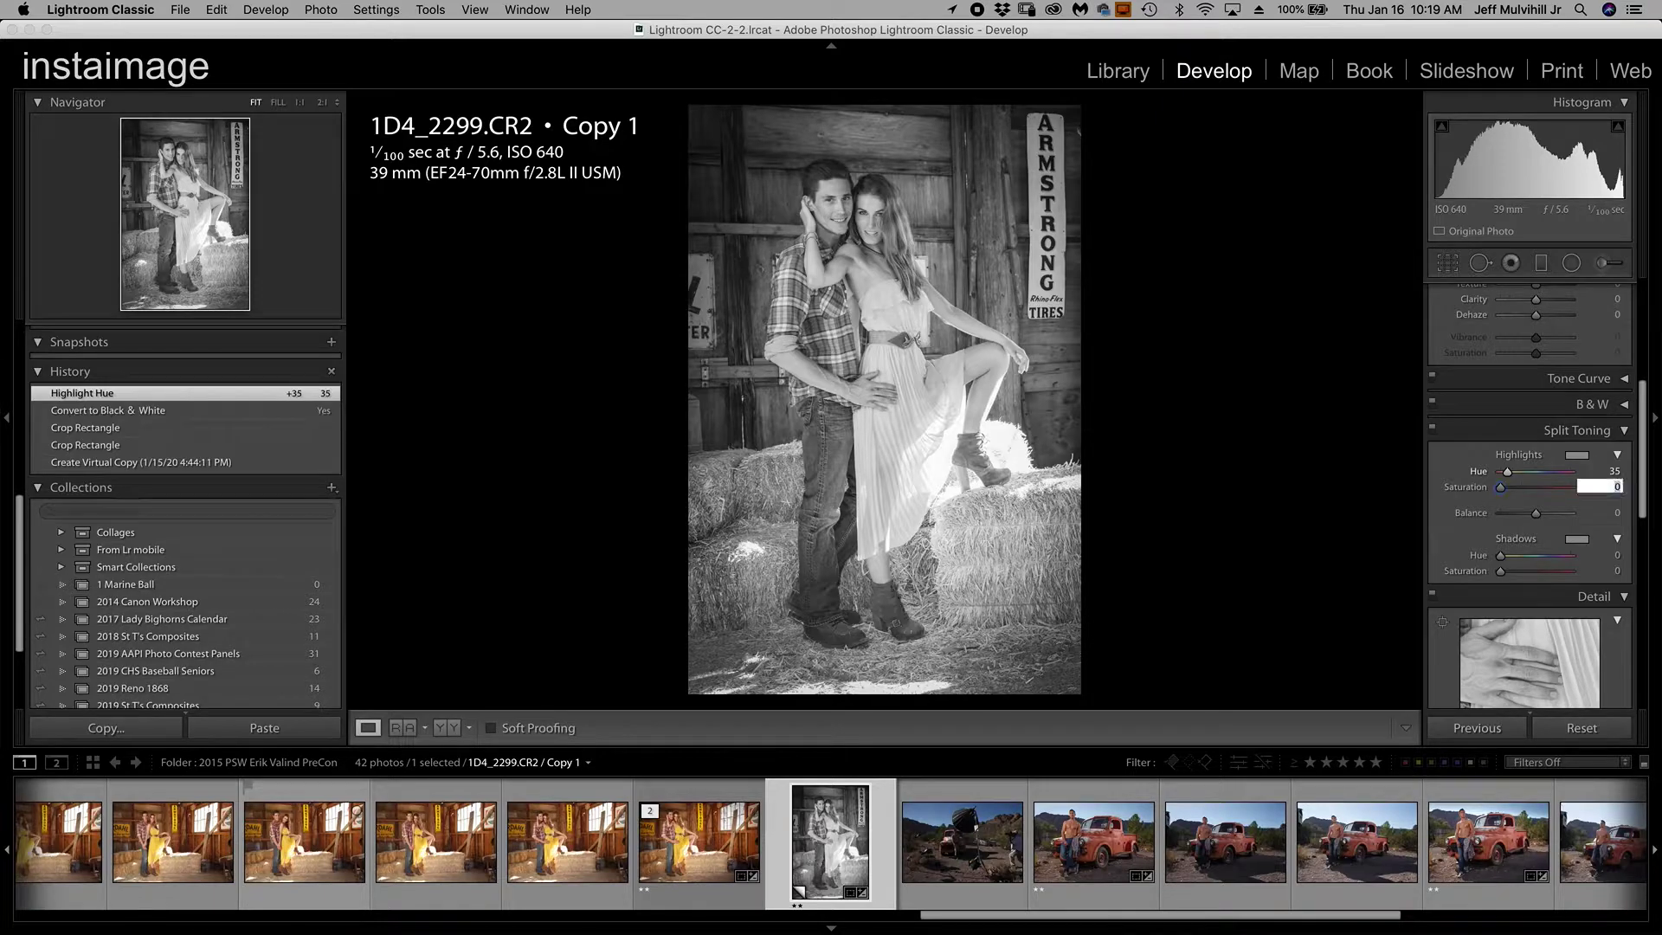
{"action": "type", "text": "20"}
{"action": "key", "text": "Return"}
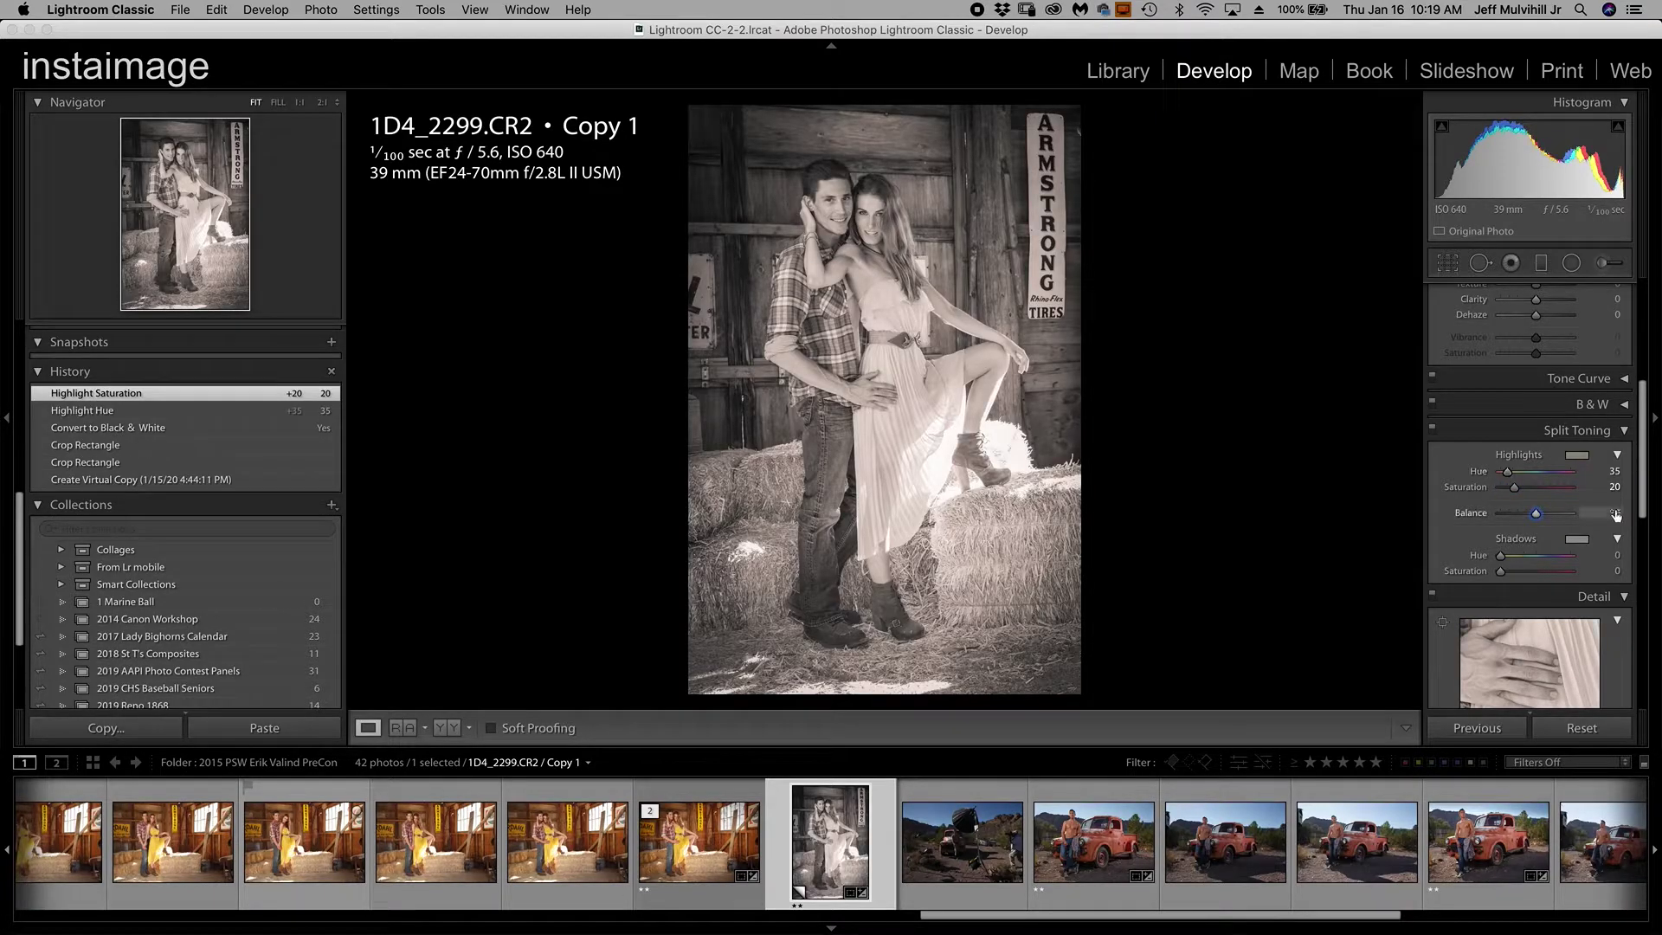
{"action": "left_click", "coordinate": [1610, 555]}
{"action": "type", "text": "35"}
{"action": "key", "text": "Tab"}
{"action": "type", "text": "20"}
{"action": "key", "text": "Return"}
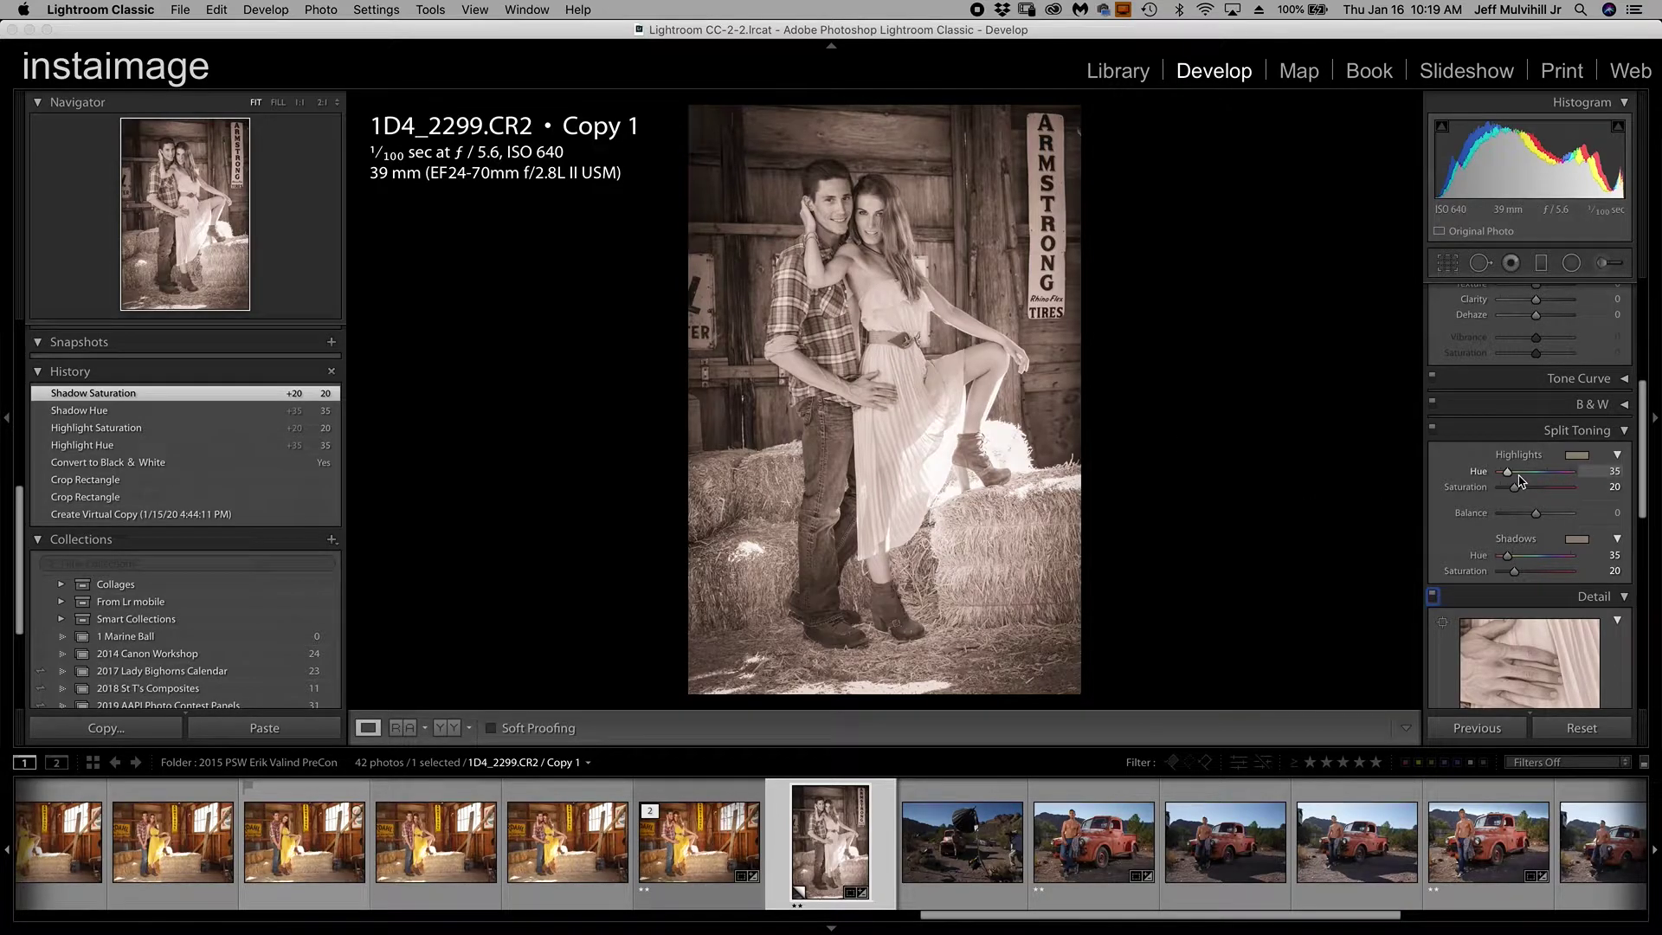
{"action": "scroll", "coordinate": [1522, 481], "scroll_direction": "up", "scroll_amount": 5}
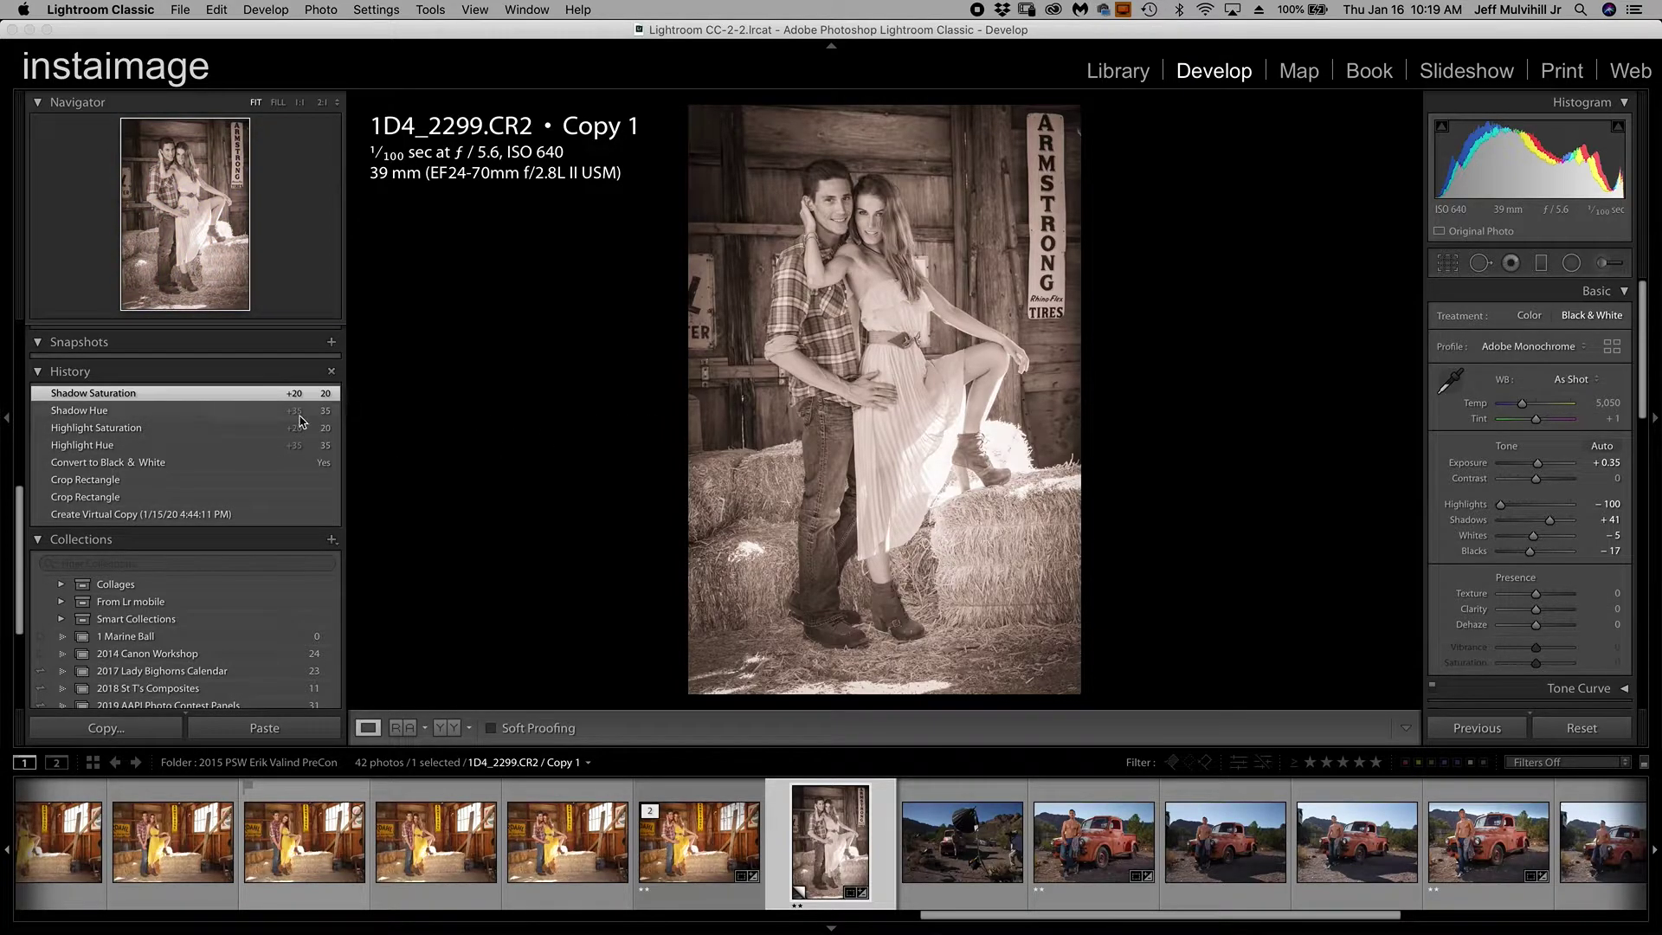
- Start a new develop preset from the Presets + menu, then cancel it without saving
{"action": "scroll", "coordinate": [266, 428], "scroll_direction": "up", "scroll_amount": 10}
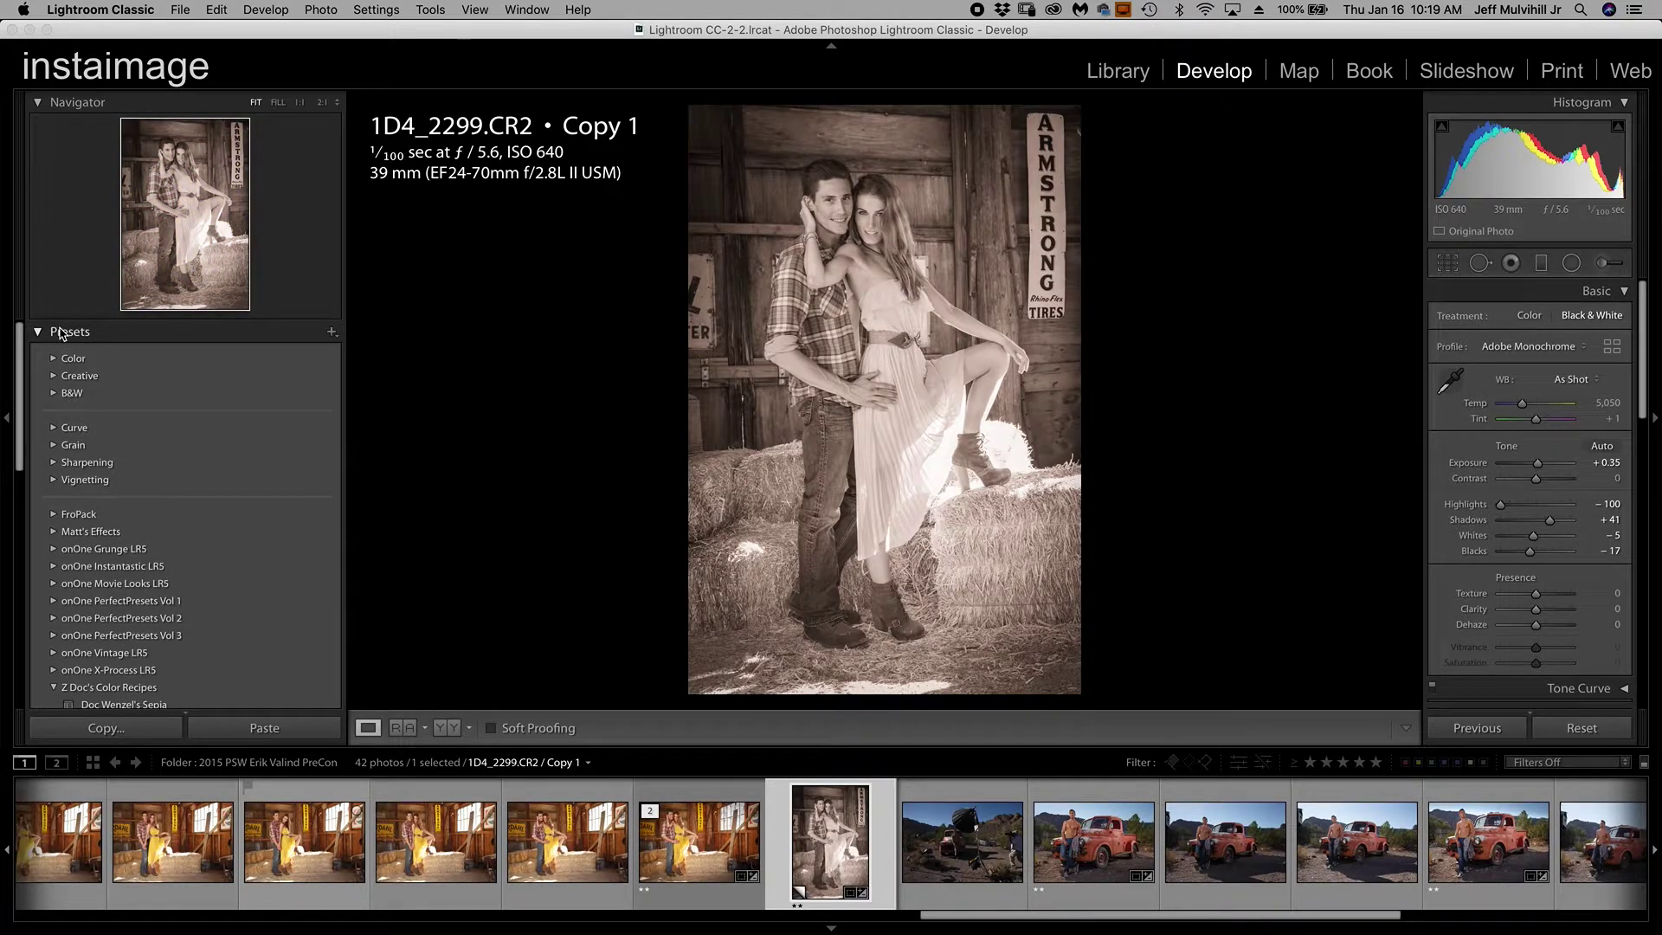
{"action": "left_click", "coordinate": [328, 332]}
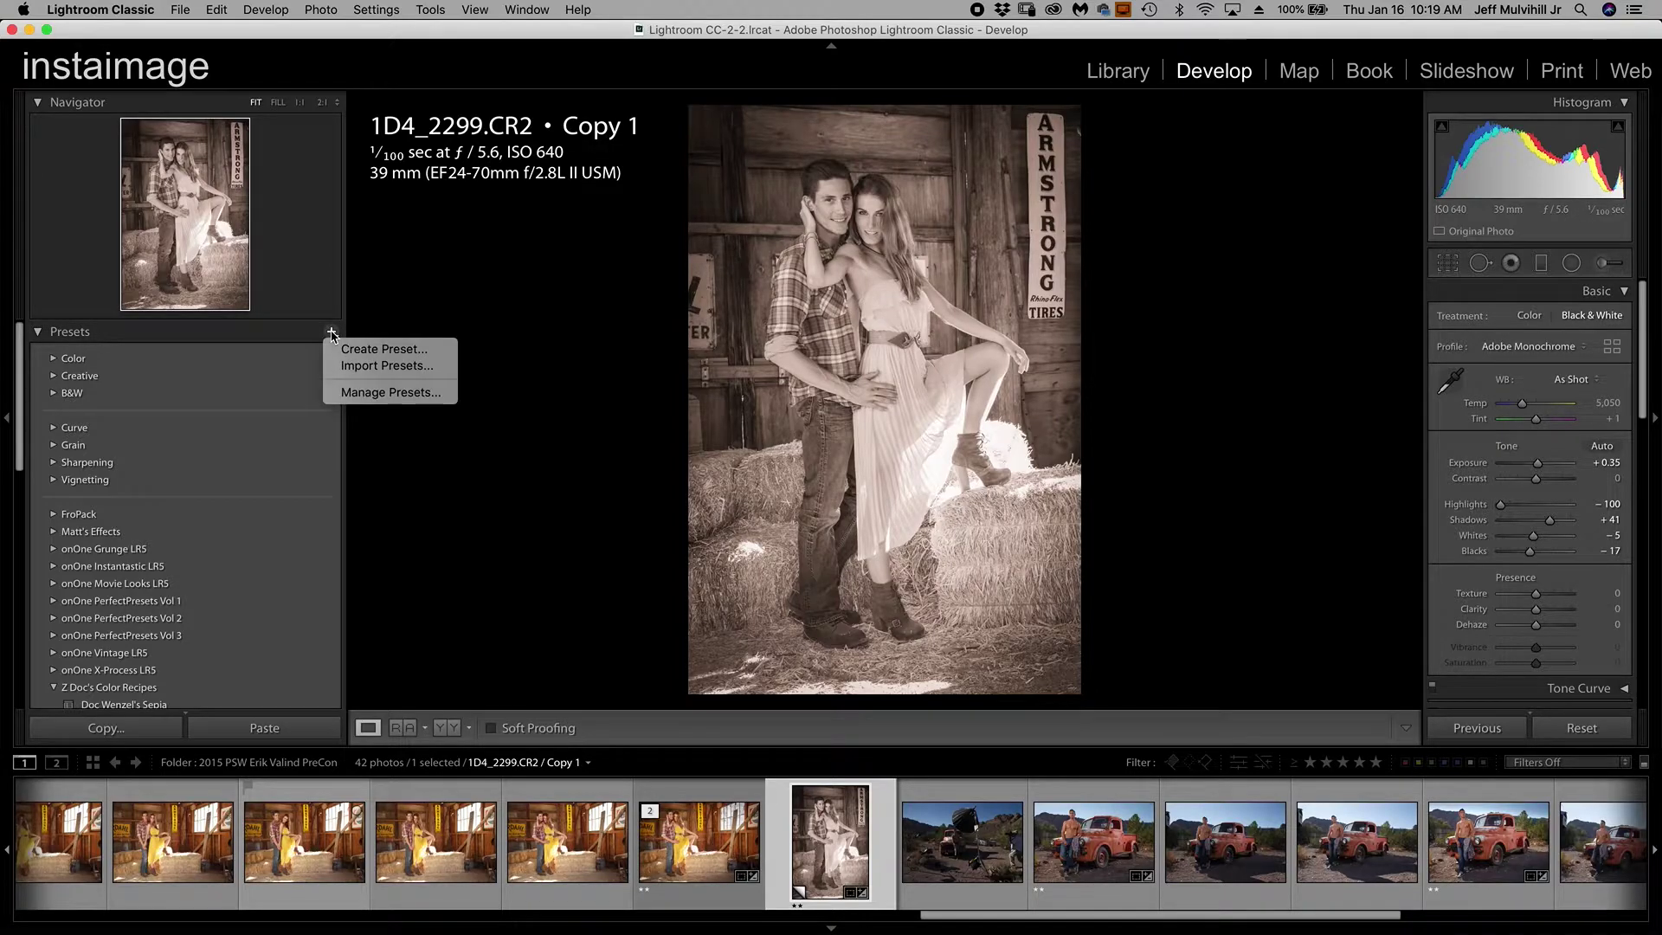
{"action": "left_click", "coordinate": [362, 350]}
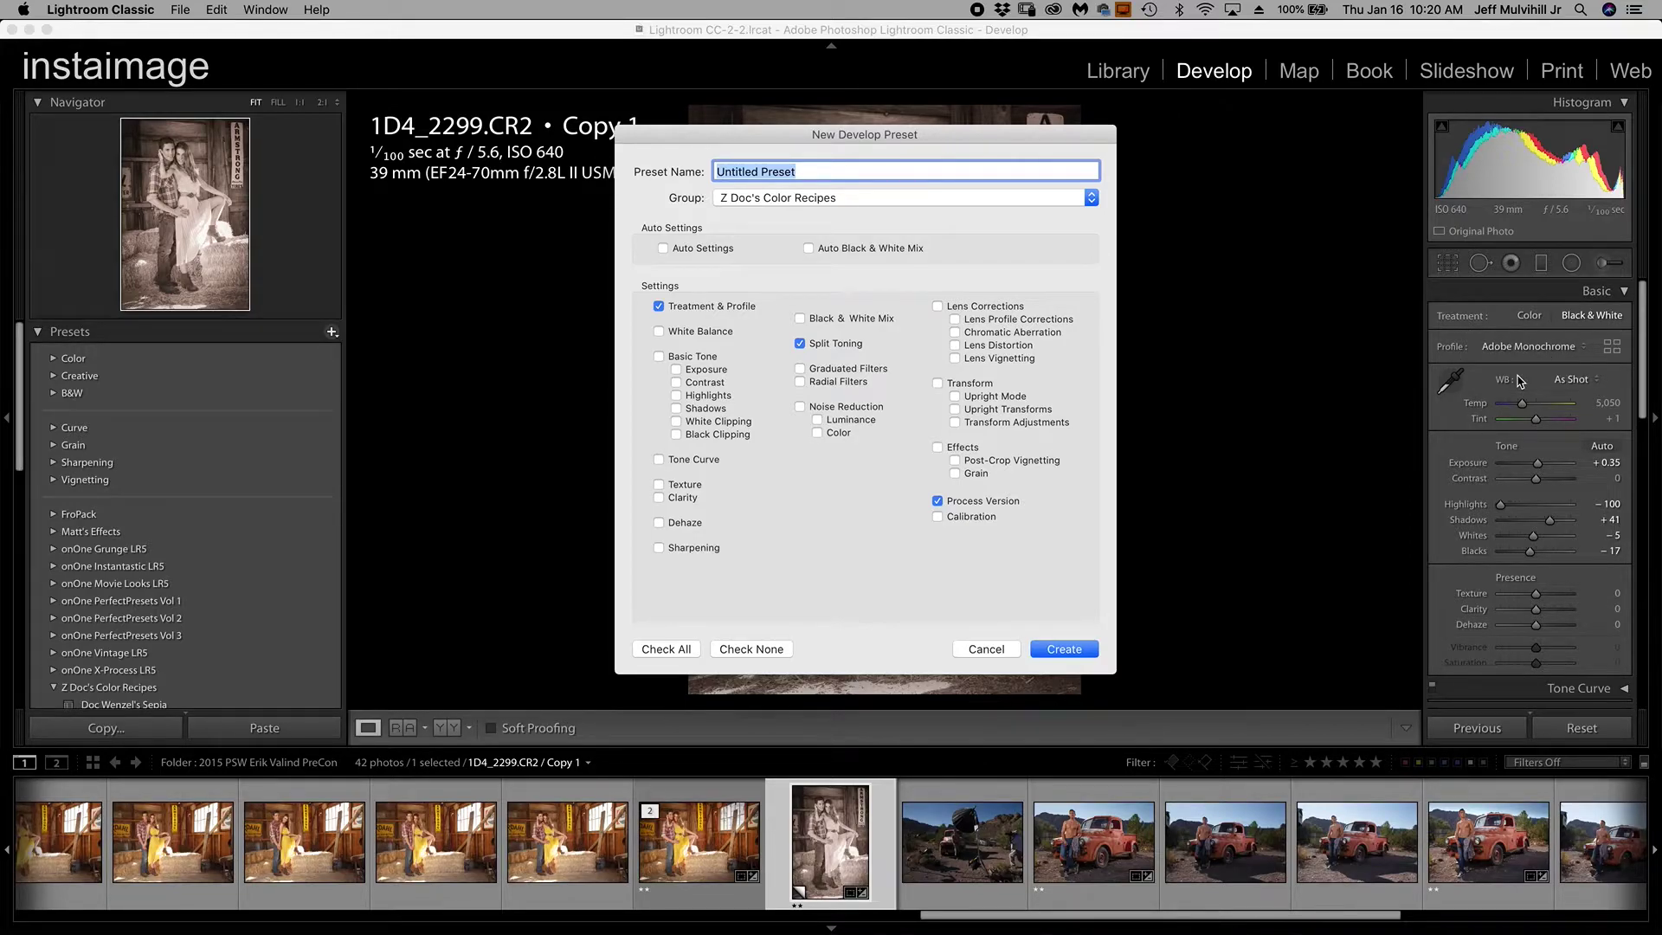
{"action": "left_click", "coordinate": [987, 650]}
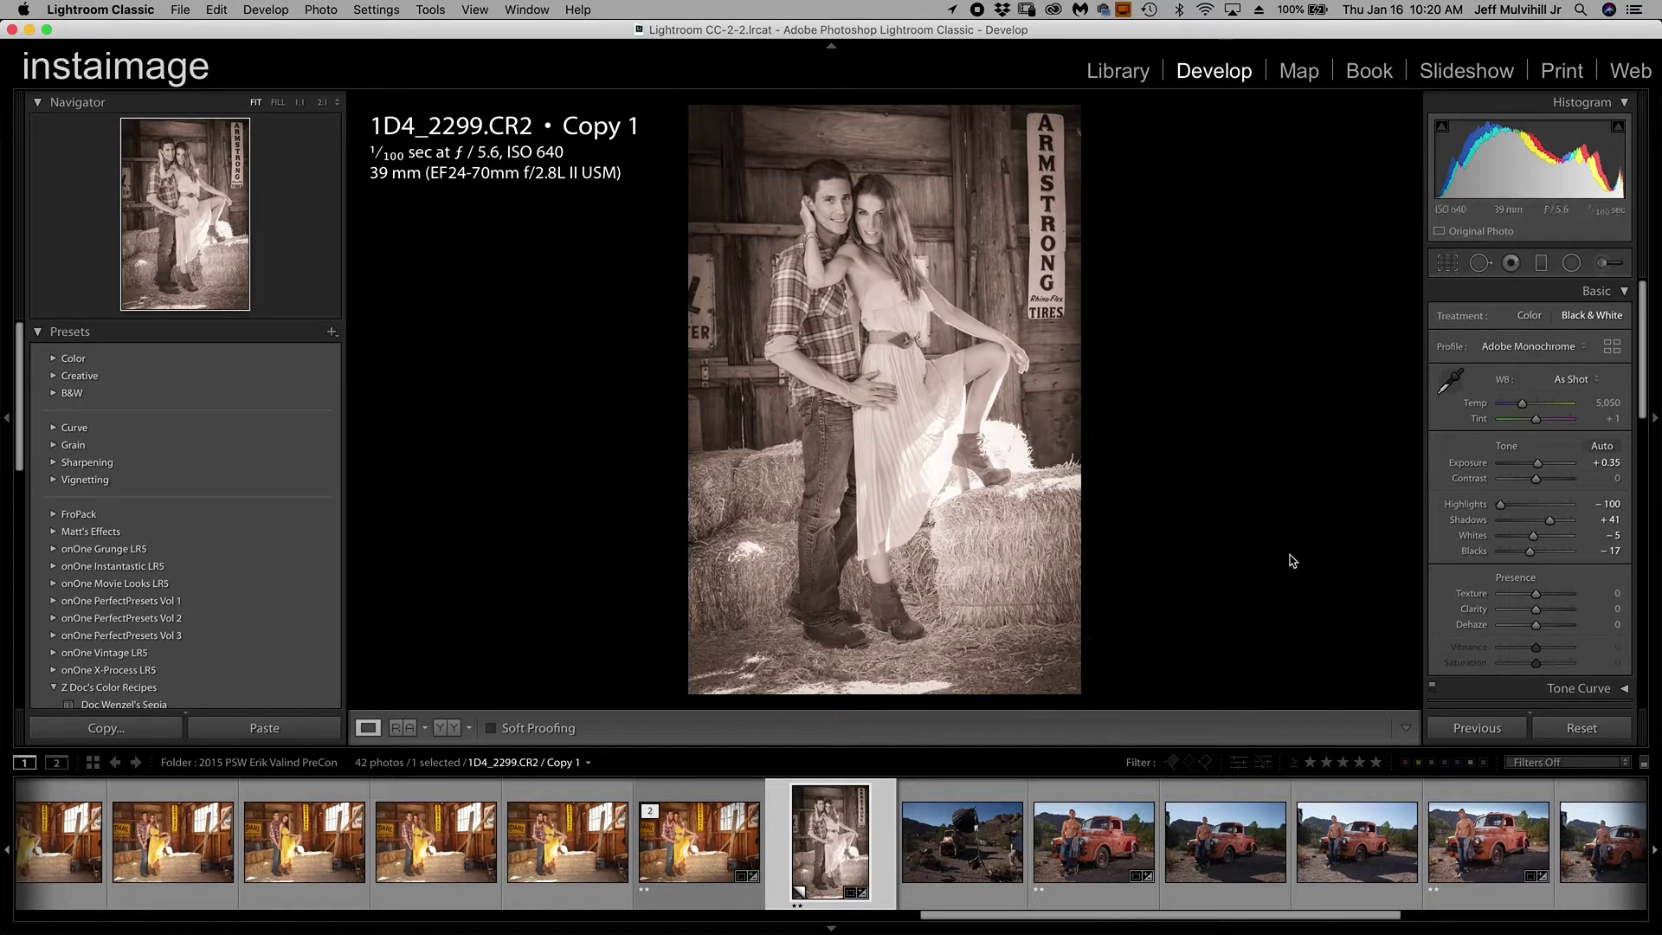
- Recheck the Split Toning settings and reopen the preset creation options
{"action": "scroll", "coordinate": [1497, 474], "scroll_direction": "down", "scroll_amount": 5}
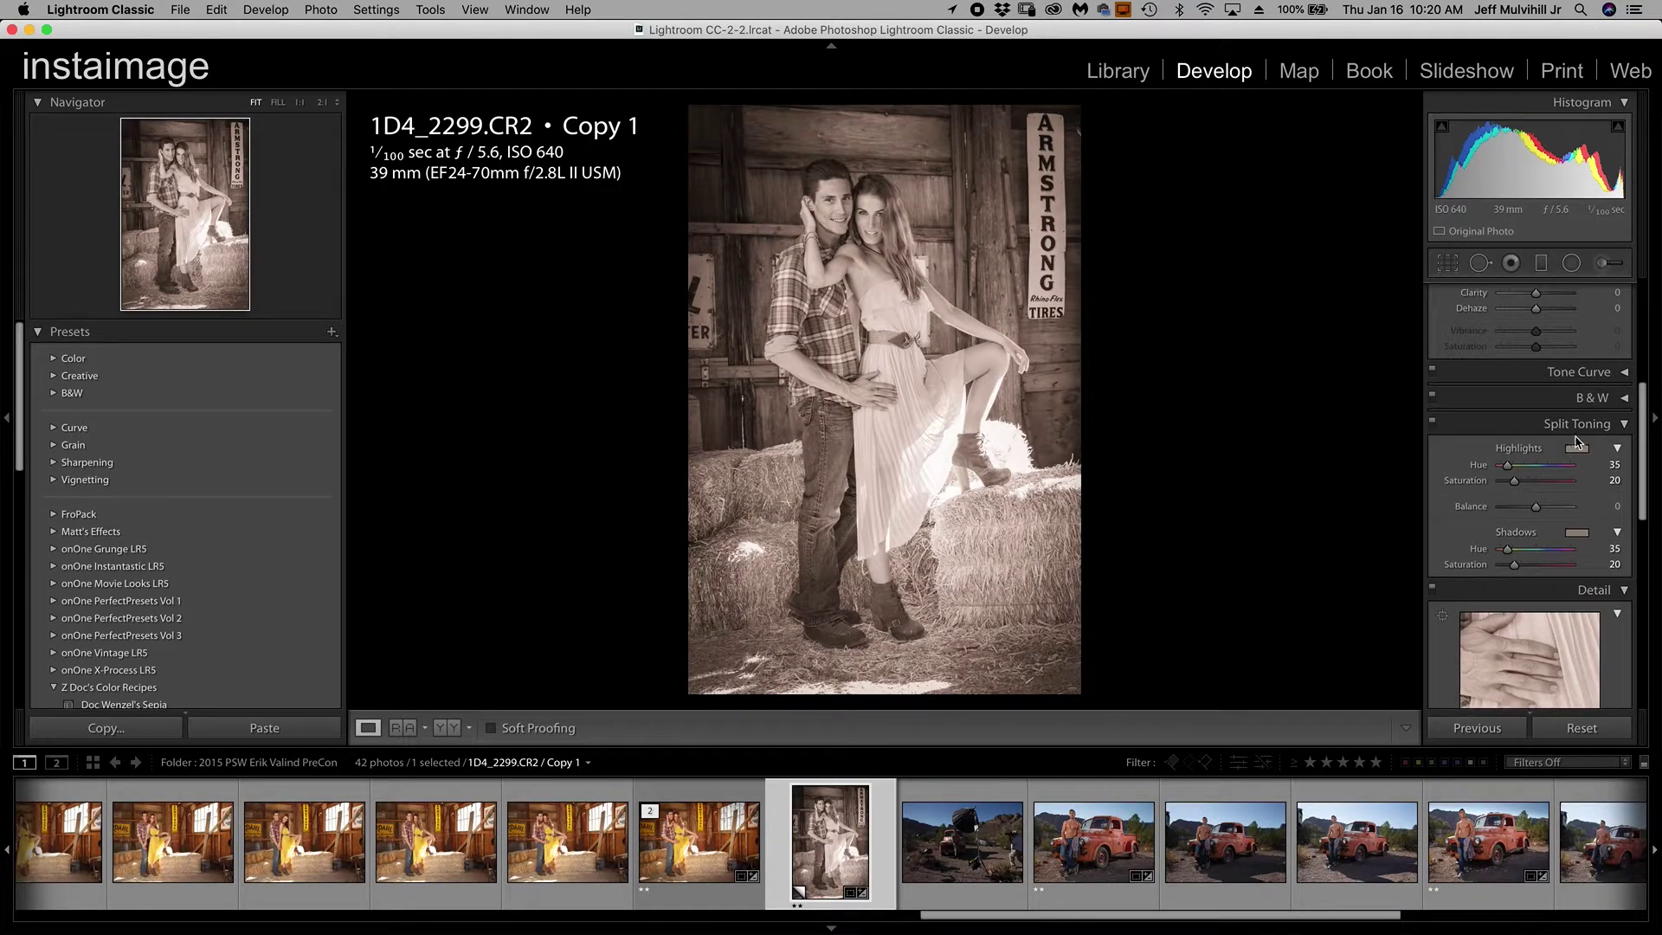
{"action": "scroll", "coordinate": [1550, 444], "scroll_direction": "up", "scroll_amount": 5}
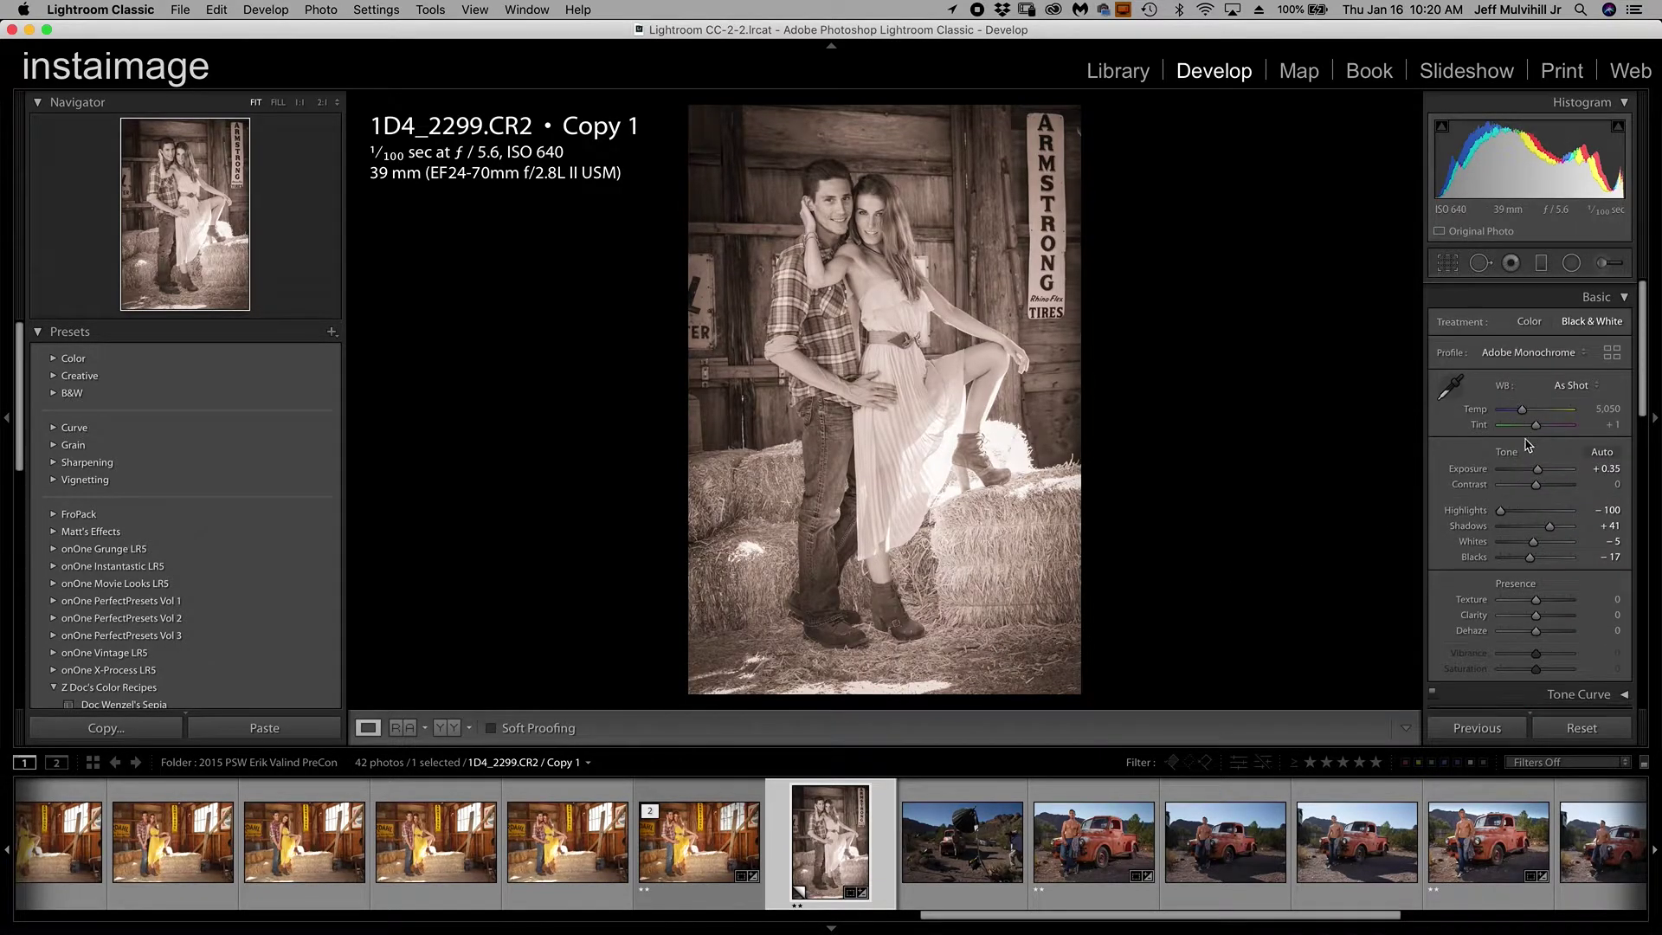
{"action": "left_click", "coordinate": [331, 331]}
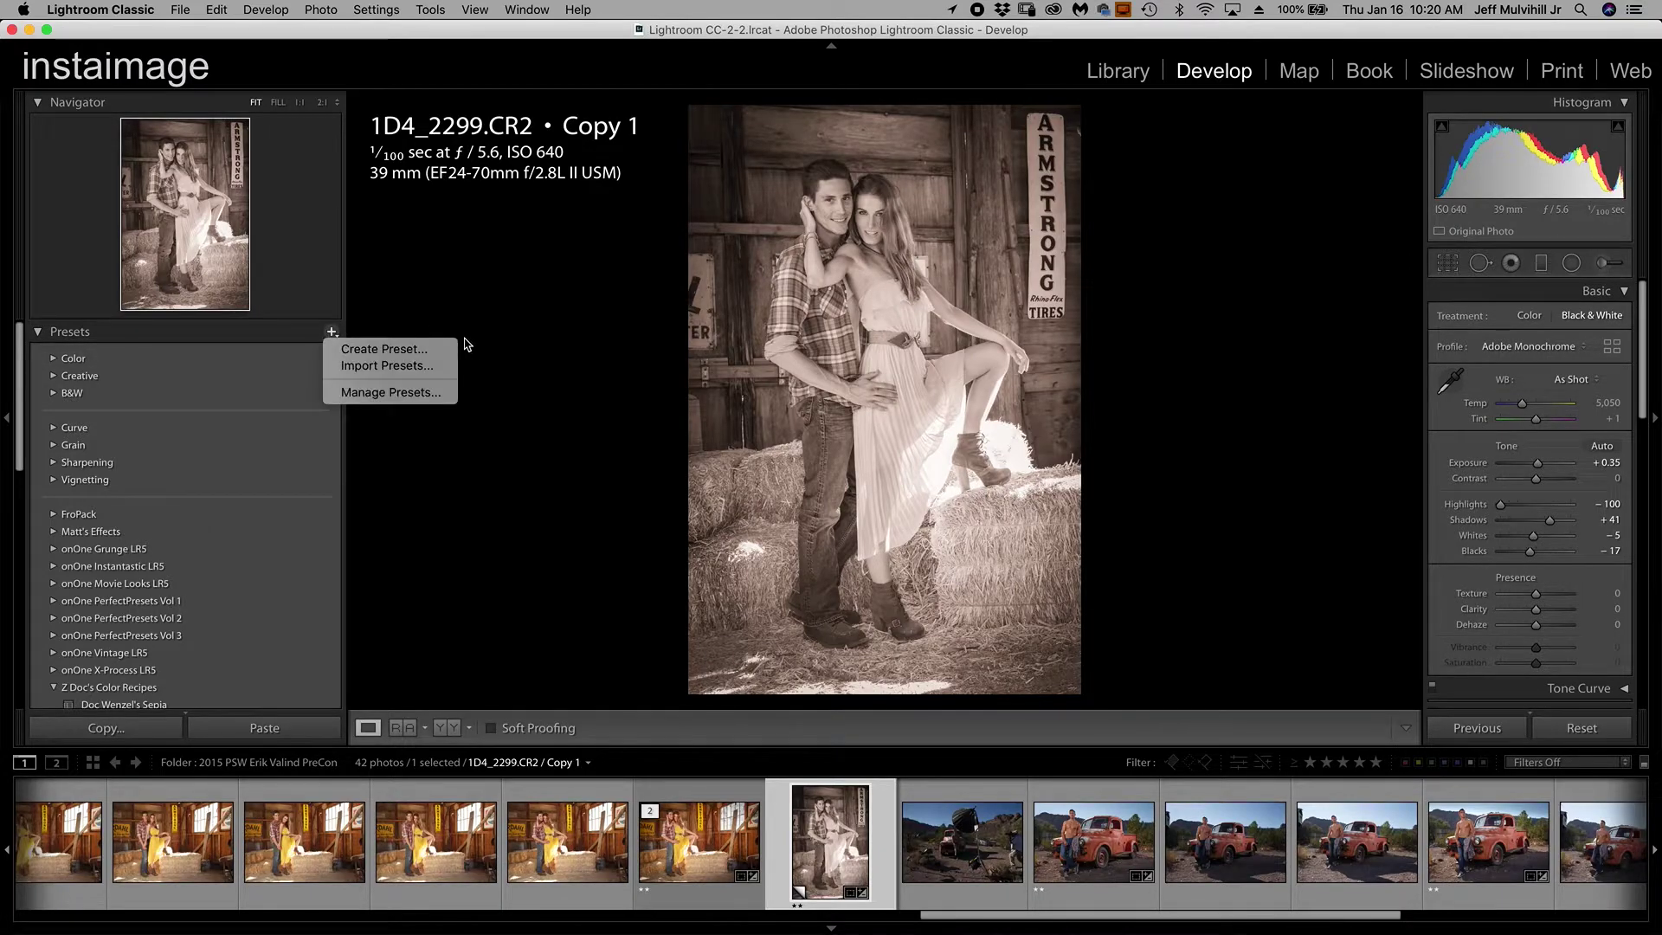
- Create preset 'Demo Sepia' in Z Doc's Color Recipes, keeping Treatment & Profile and Split Toning
{"action": "left_click", "coordinate": [435, 348]}
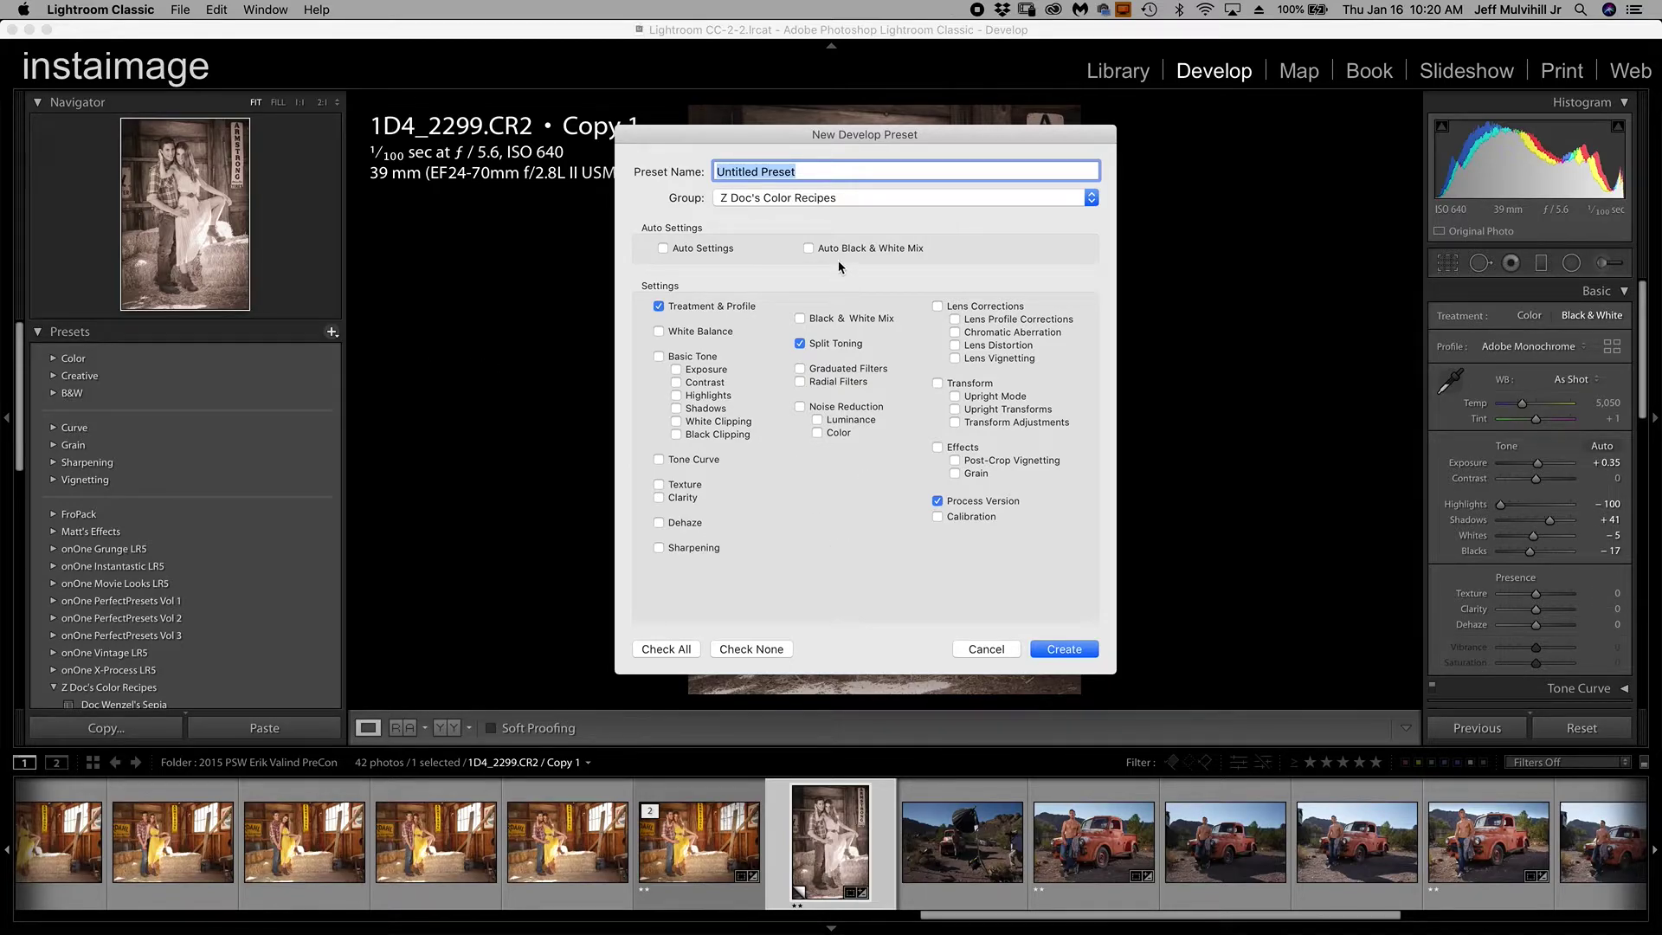
{"action": "type", "text": "Demo Sepia"}
{"action": "left_click", "coordinate": [1071, 651]}
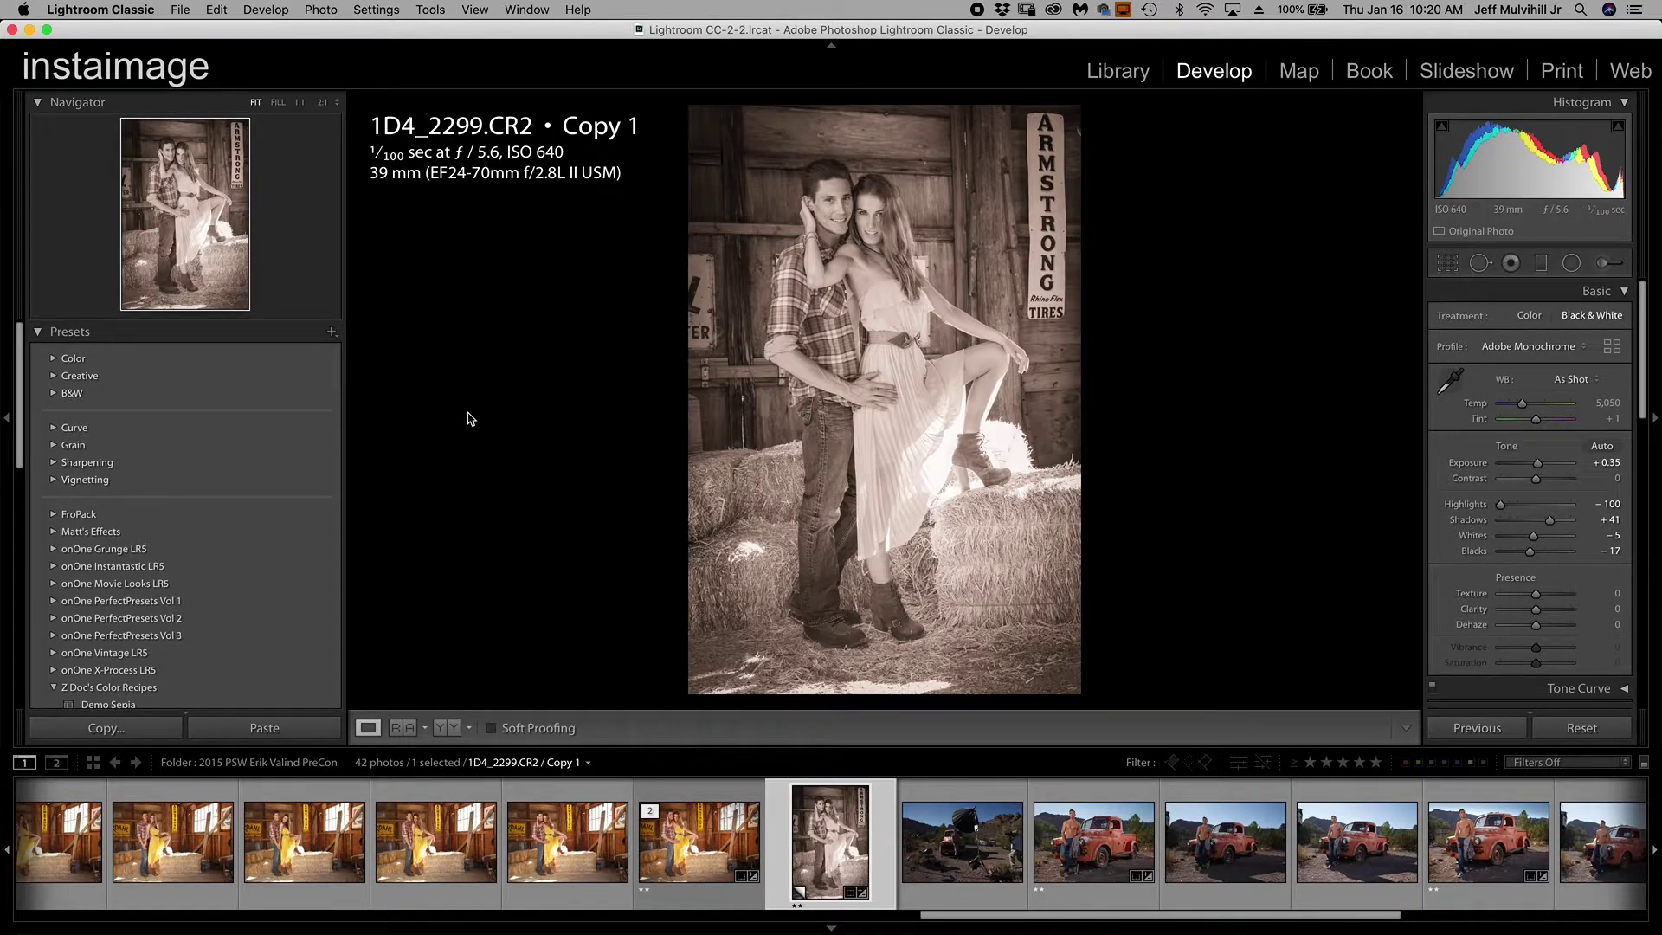
{"action": "scroll", "coordinate": [181, 475], "scroll_direction": "down", "scroll_amount": 5}
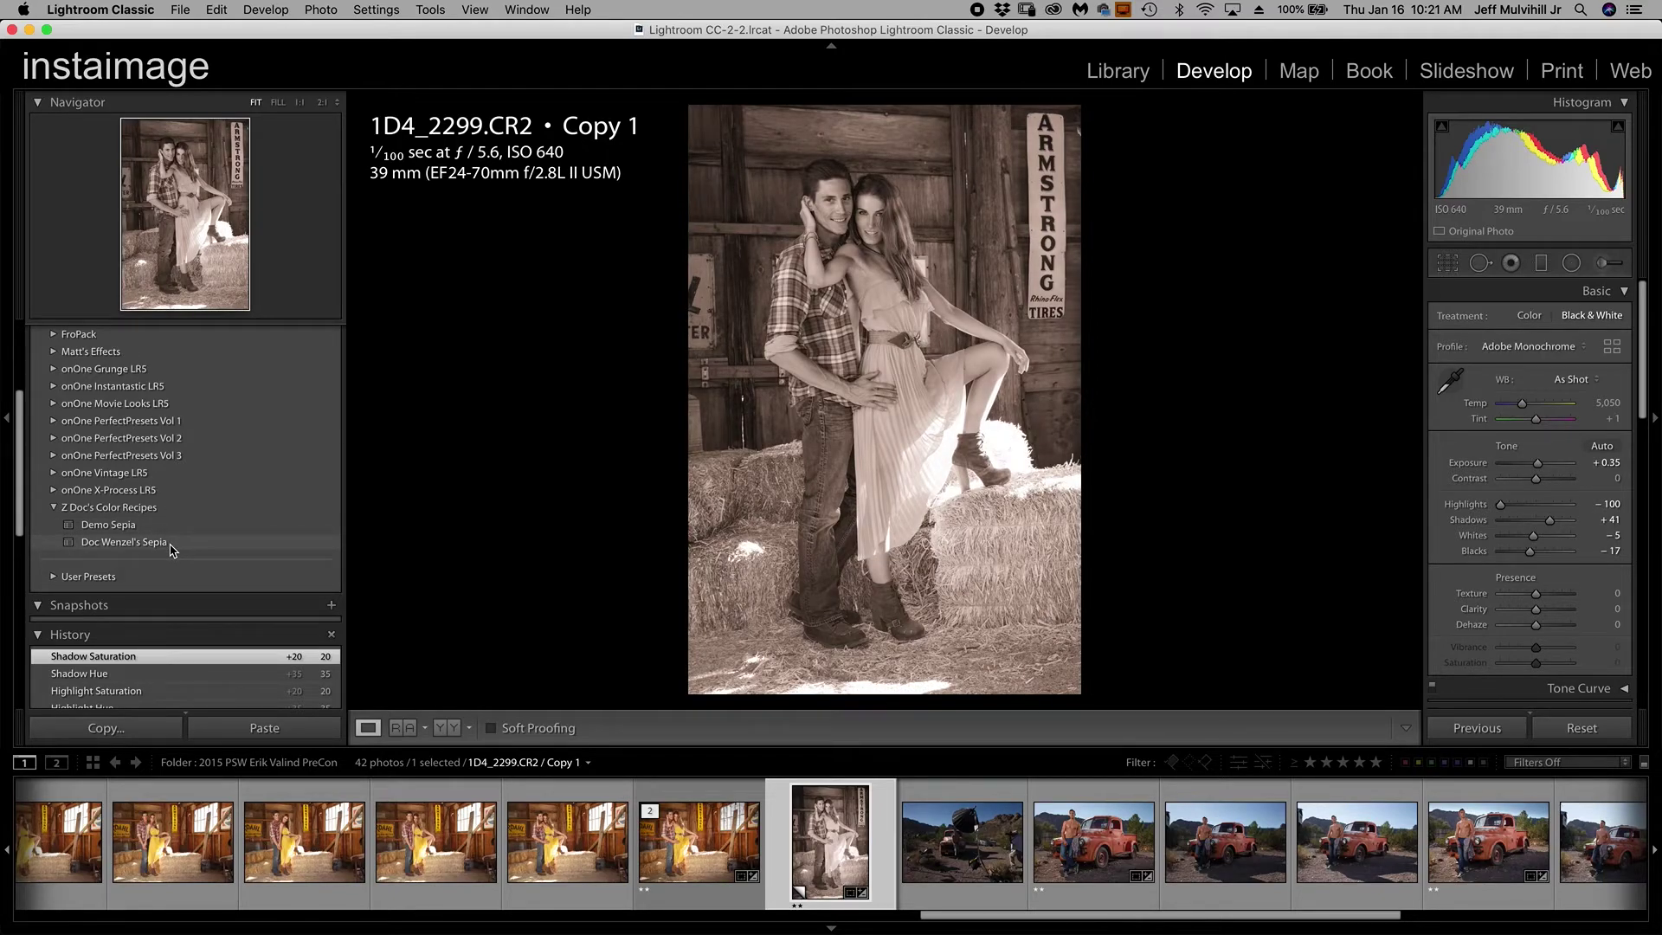
{"action": "left_click", "coordinate": [171, 545]}
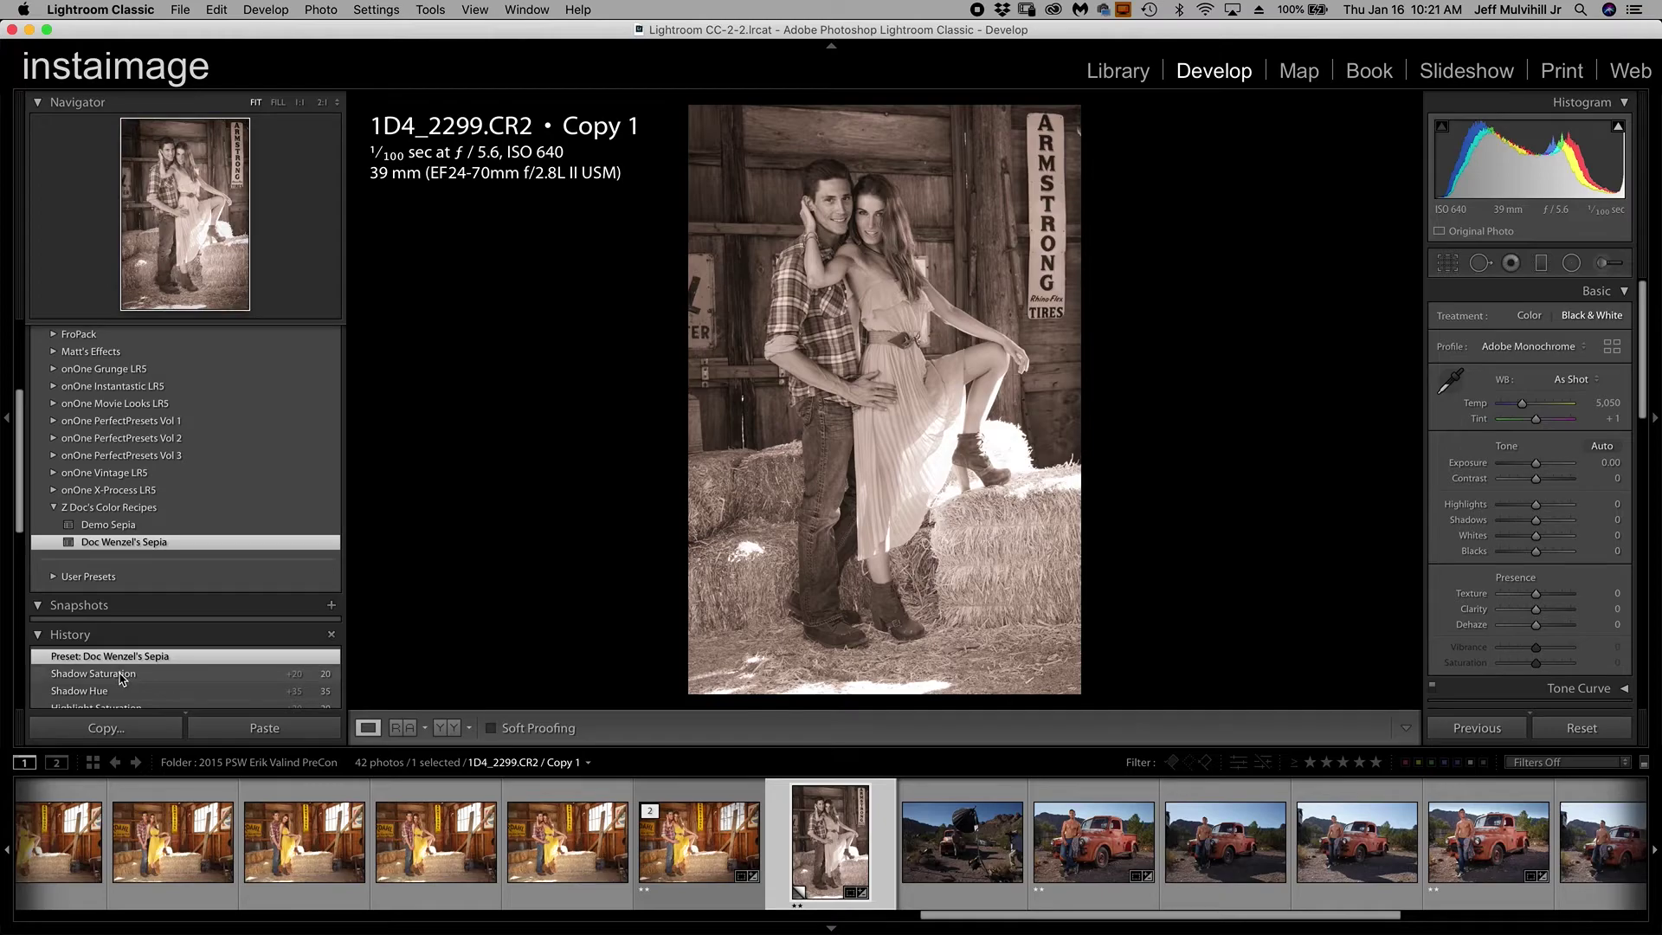
{"action": "scroll", "coordinate": [121, 679], "scroll_direction": "down", "scroll_amount": 4}
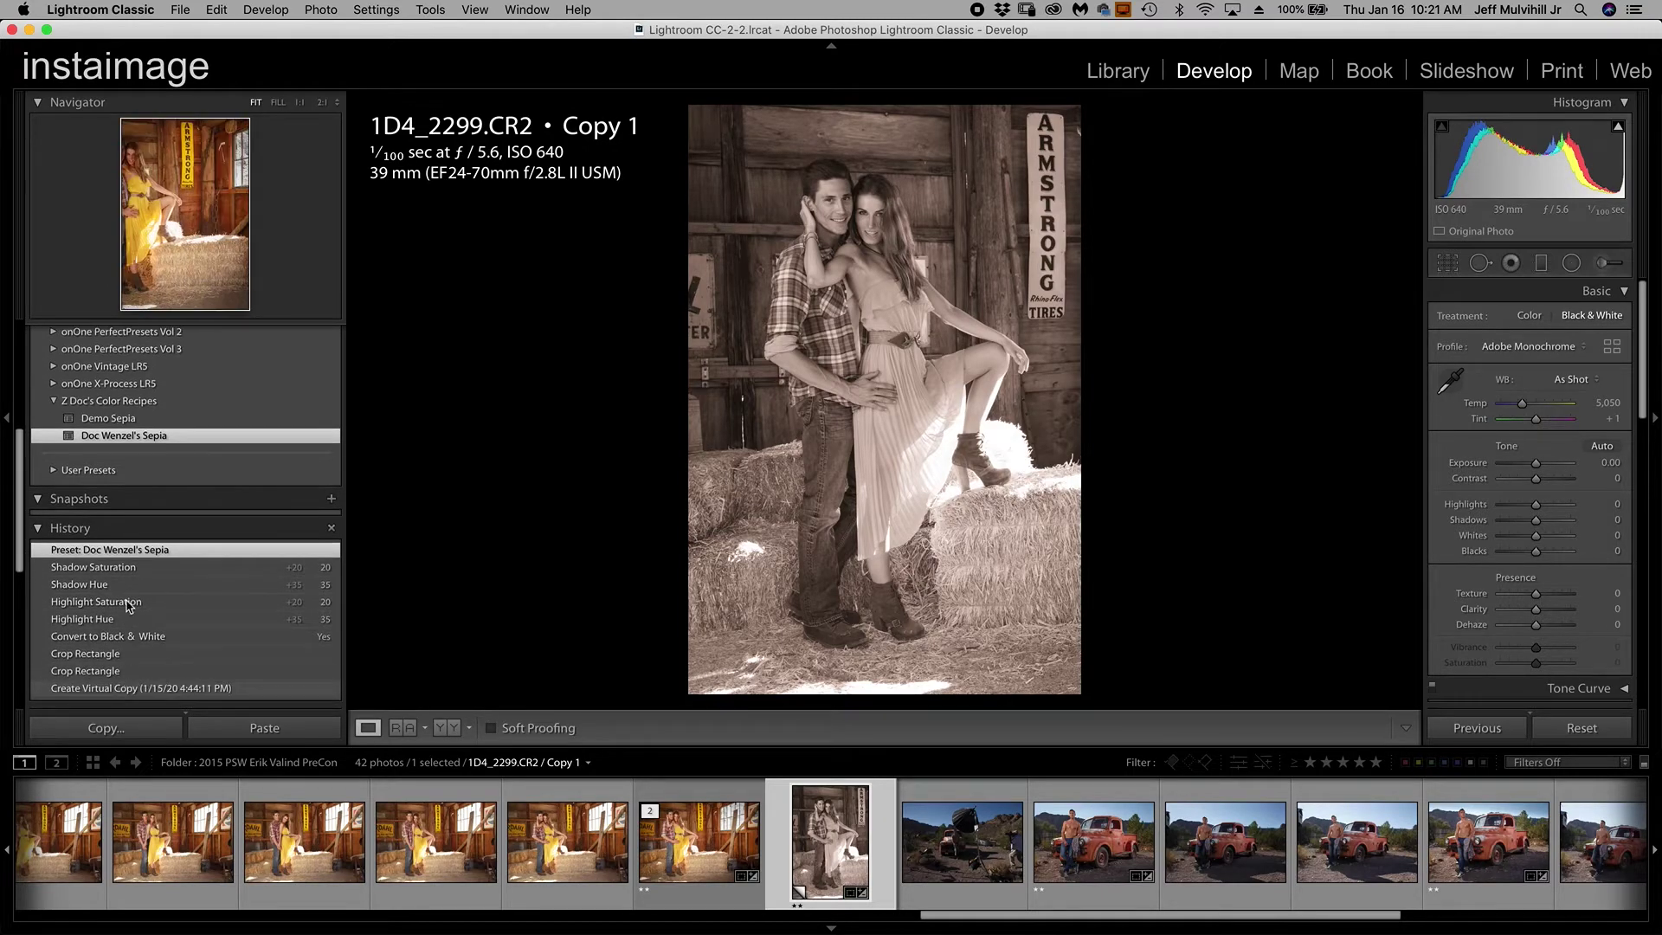
{"action": "scroll", "coordinate": [128, 604], "scroll_direction": "down", "scroll_amount": 1}
{"action": "left_click", "coordinate": [126, 546]}
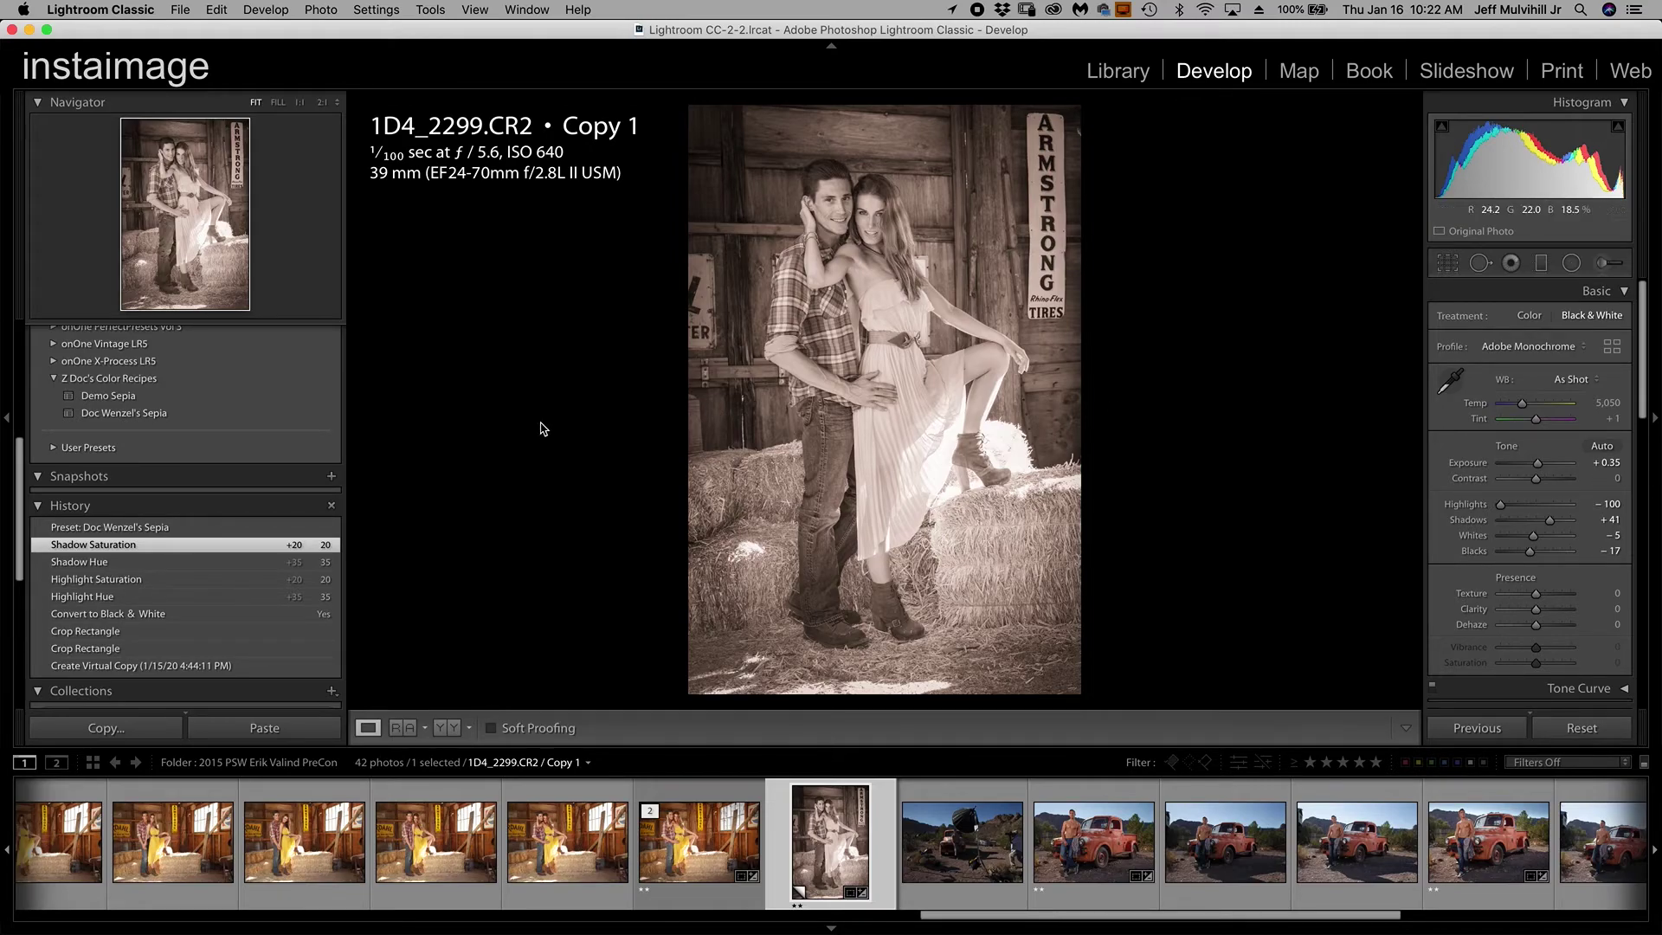
{"action": "scroll", "coordinate": [241, 468], "scroll_direction": "up", "scroll_amount": 4}
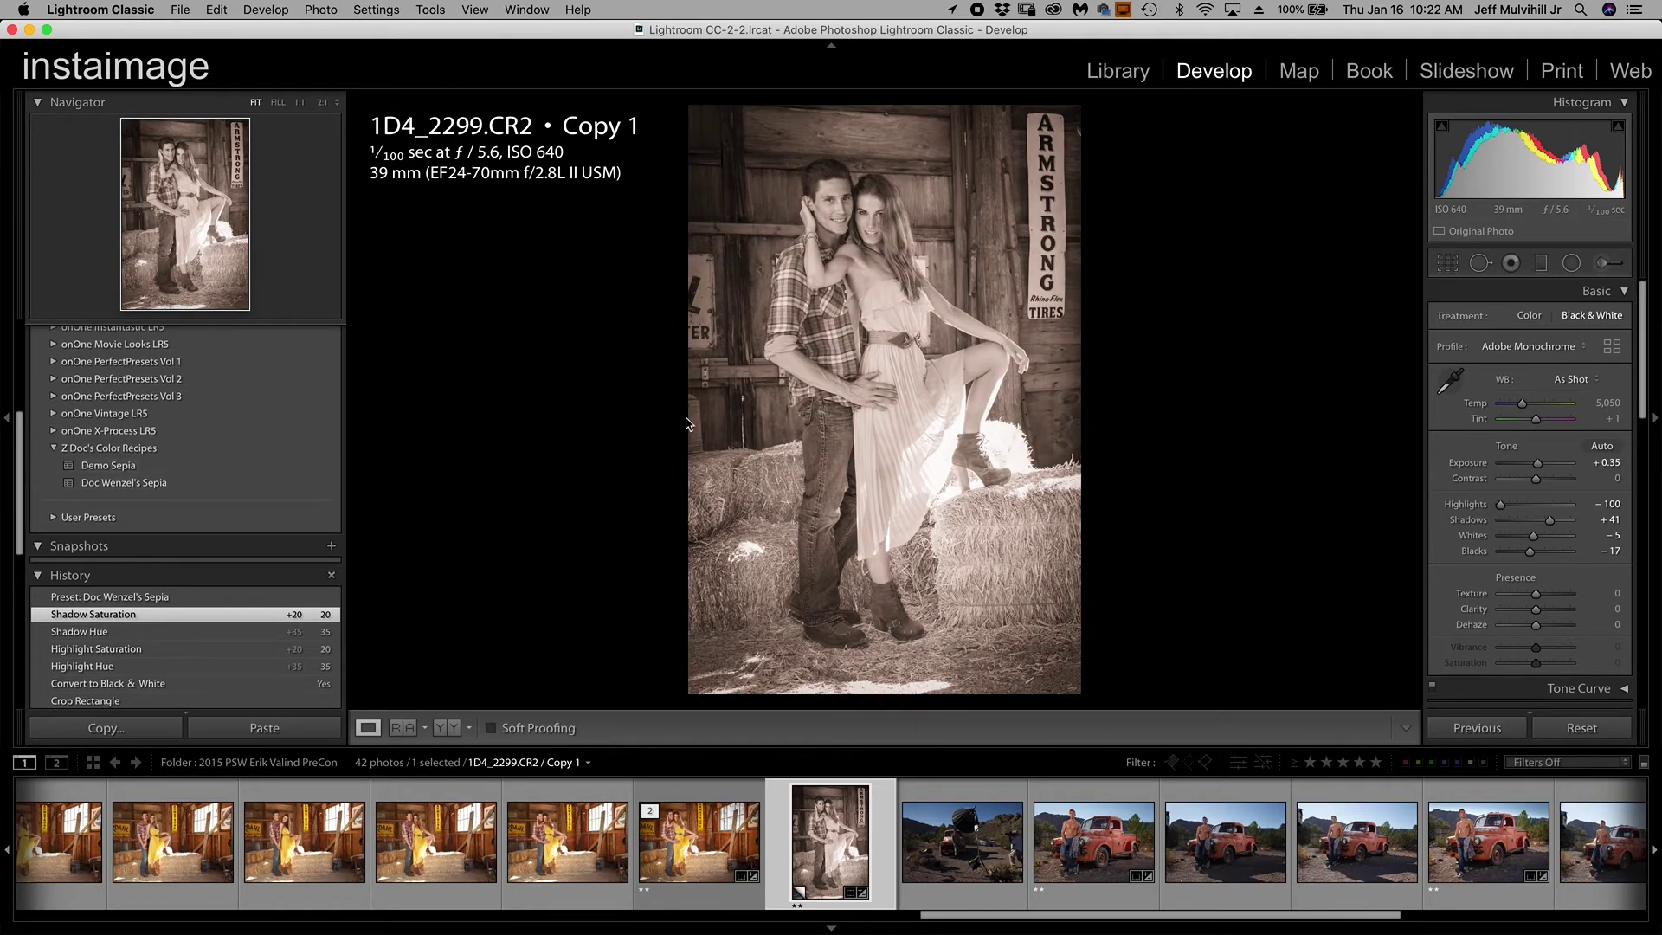